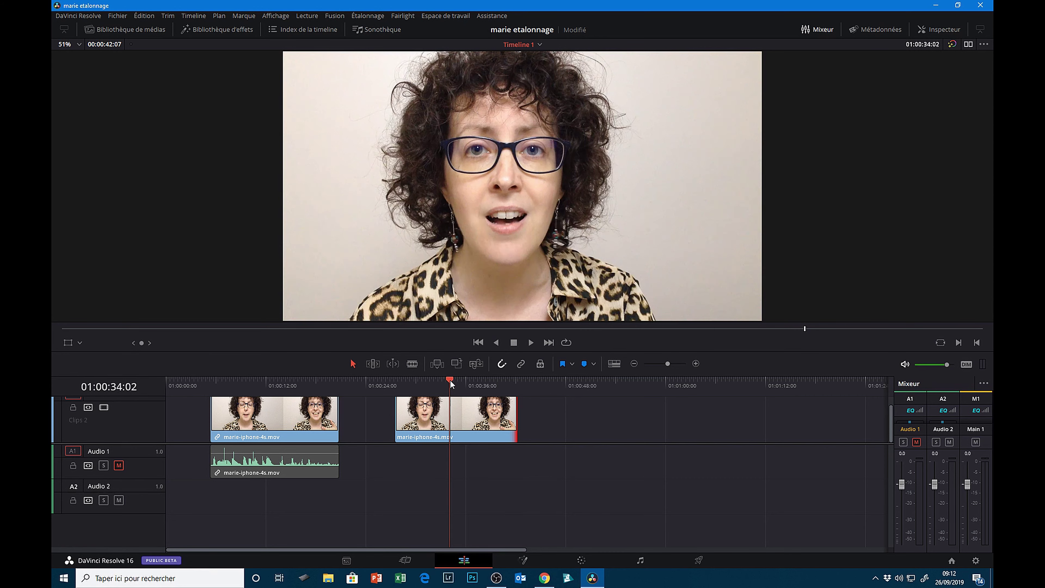
Step: Scrub back through the timeline to around 01:00:33:10 and select the second clip
{"action": "mouse_move", "coordinate": [450, 380]}
{"action": "left_mouse_down"}
{"action": "mouse_move", "coordinate": [295, 403]}
{"action": "mouse_move", "coordinate": [422, 384]}
{"action": "left_mouse_up"}
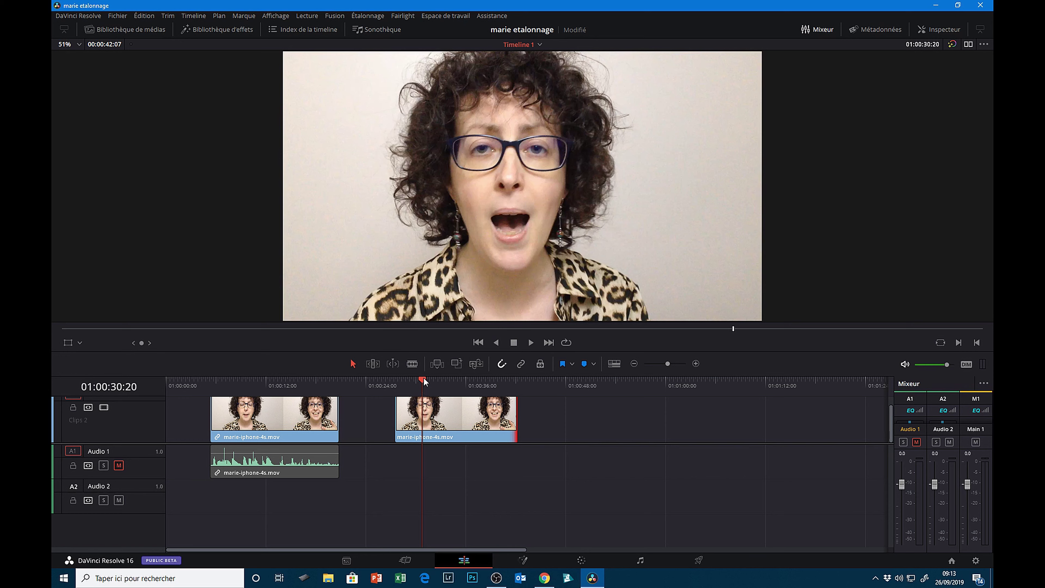
{"action": "mouse_move", "coordinate": [424, 378]}
{"action": "left_mouse_down"}
{"action": "mouse_move", "coordinate": [403, 386]}
{"action": "mouse_move", "coordinate": [460, 380]}
{"action": "left_mouse_up"}
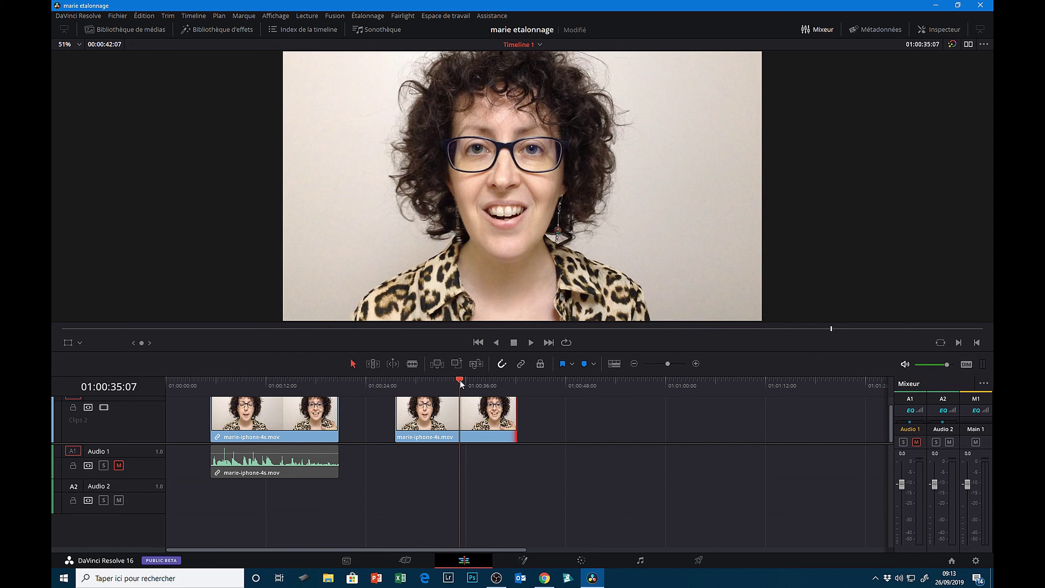
{"action": "mouse_move", "coordinate": [460, 380]}
{"action": "left_mouse_down"}
{"action": "mouse_move", "coordinate": [444, 380]}
{"action": "mouse_move", "coordinate": [452, 412]}
{"action": "left_mouse_up"}
{"action": "left_click", "coordinate": [445, 403]}
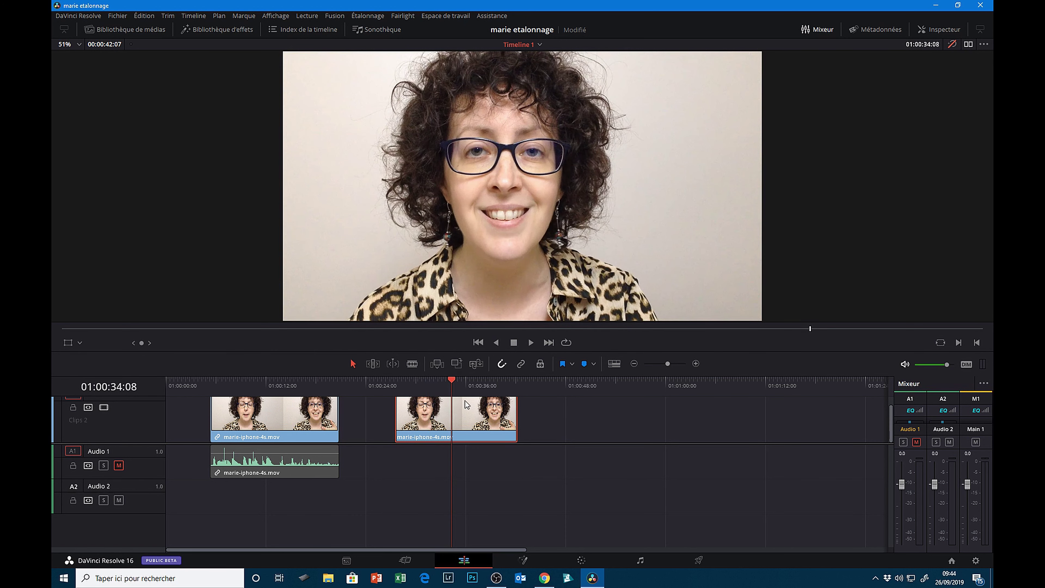
Step: Review frames from the first clip's start to 01:00:35:05, then select the second clip for grading
{"action": "scroll", "coordinate": [483, 412], "scroll_direction": "up", "scroll_amount": 1}
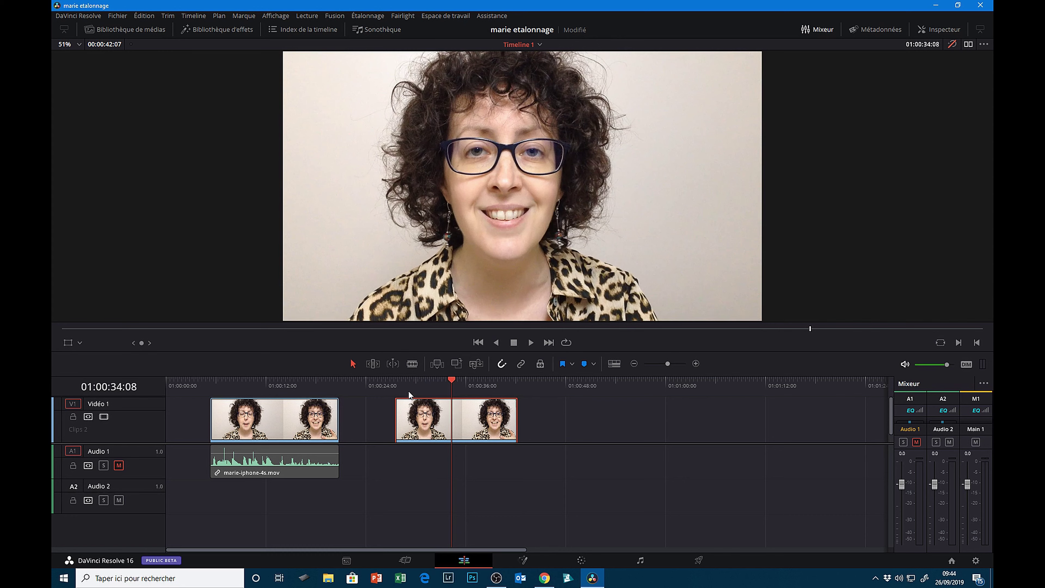
{"action": "left_click_drag", "start_coordinate": [451, 379], "coordinate": [452, 385]}
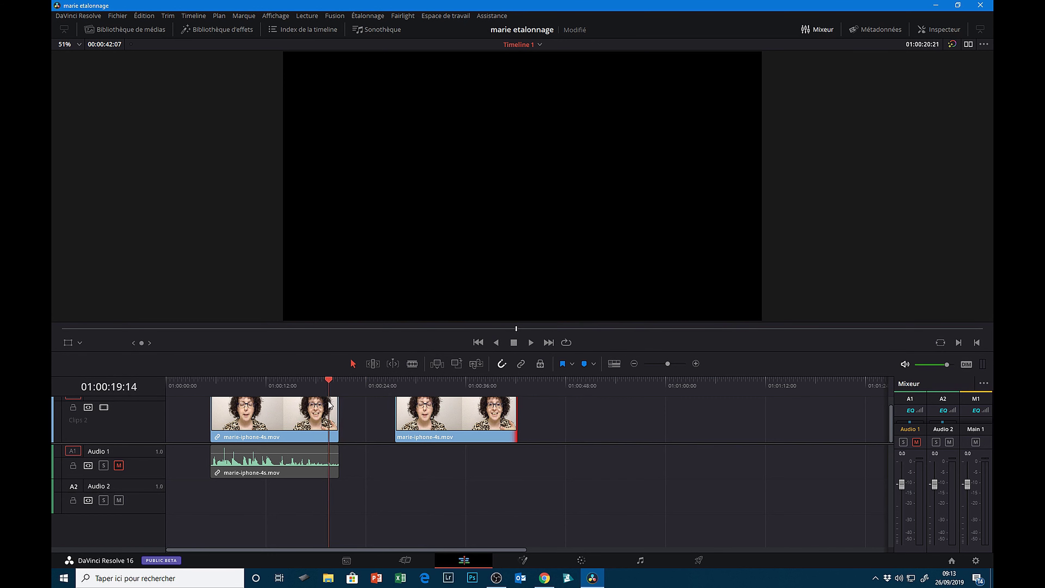
{"action": "mouse_move", "coordinate": [330, 404]}
{"action": "left_mouse_down"}
{"action": "mouse_move", "coordinate": [292, 405]}
{"action": "mouse_move", "coordinate": [460, 411]}
{"action": "left_mouse_up"}
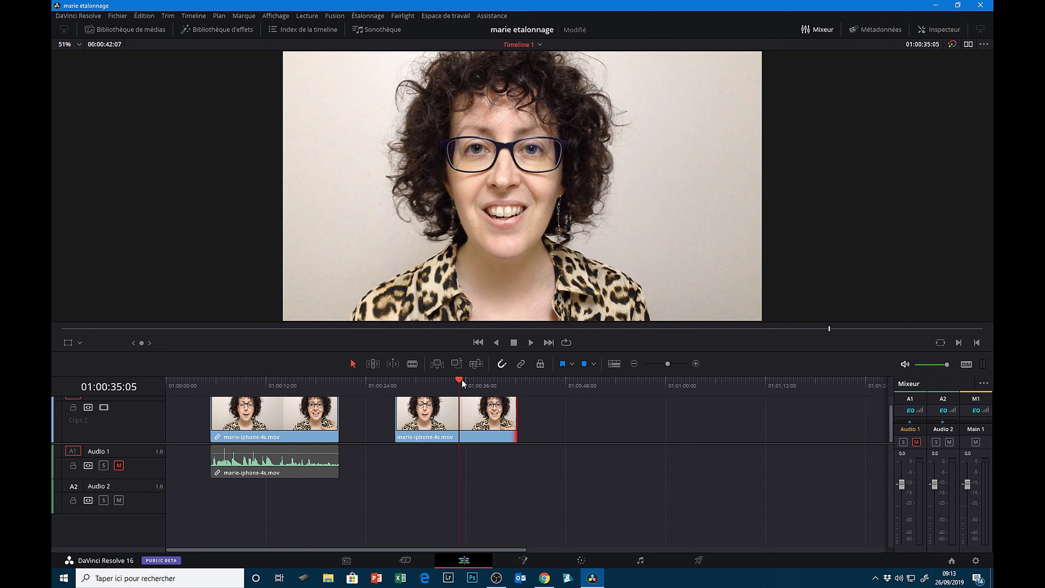
{"action": "left_click_drag", "start_coordinate": [462, 380], "coordinate": [459, 381]}
{"action": "left_click", "coordinate": [476, 416]}
Step: Move to the Color page with the Galerie hidden and node 01 repositioned
{"action": "left_click", "coordinate": [581, 560]}
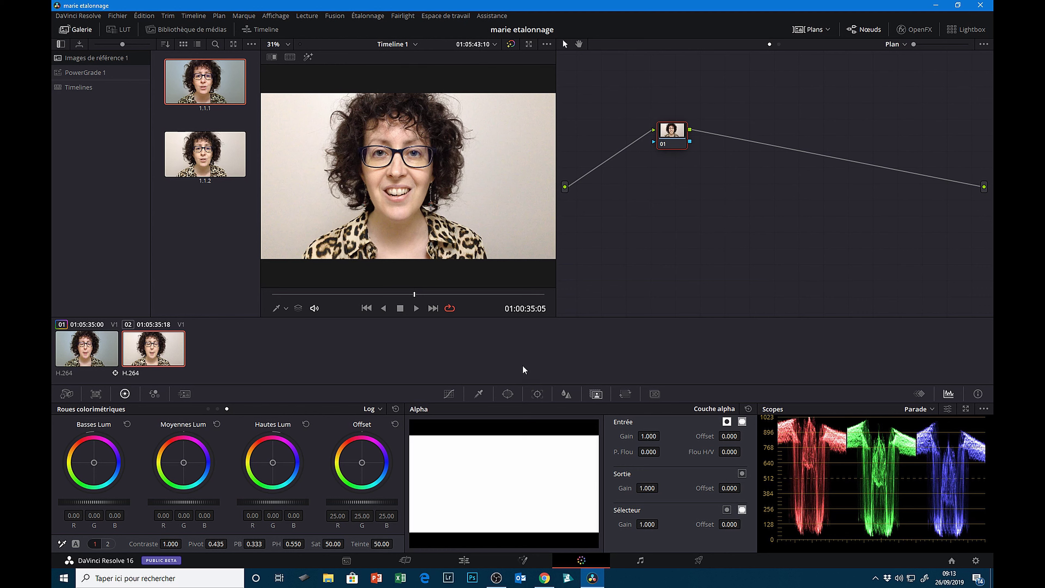
{"action": "left_click", "coordinate": [74, 30]}
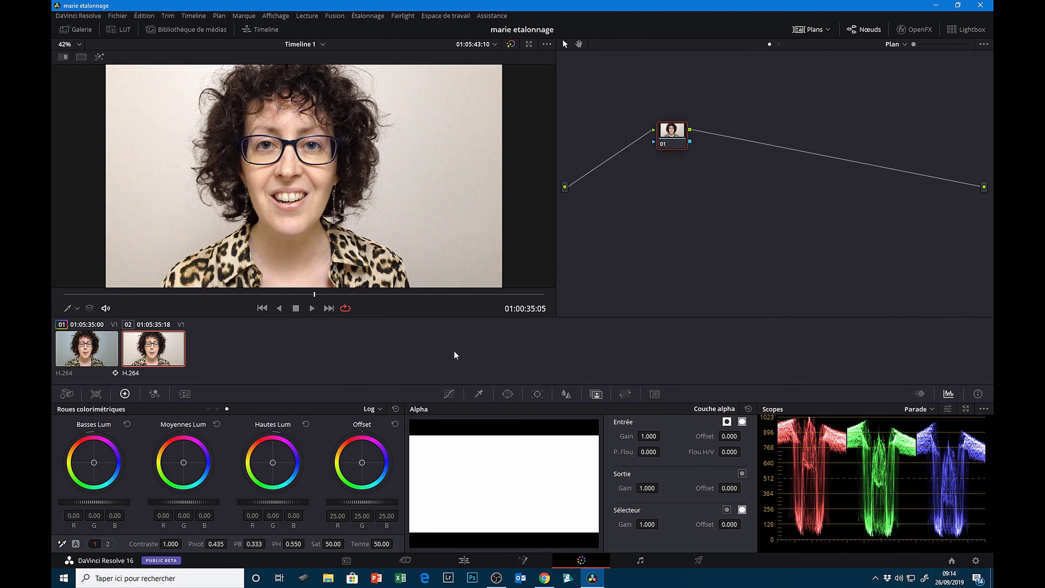
{"action": "left_click_drag", "start_coordinate": [673, 146], "coordinate": [686, 145]}
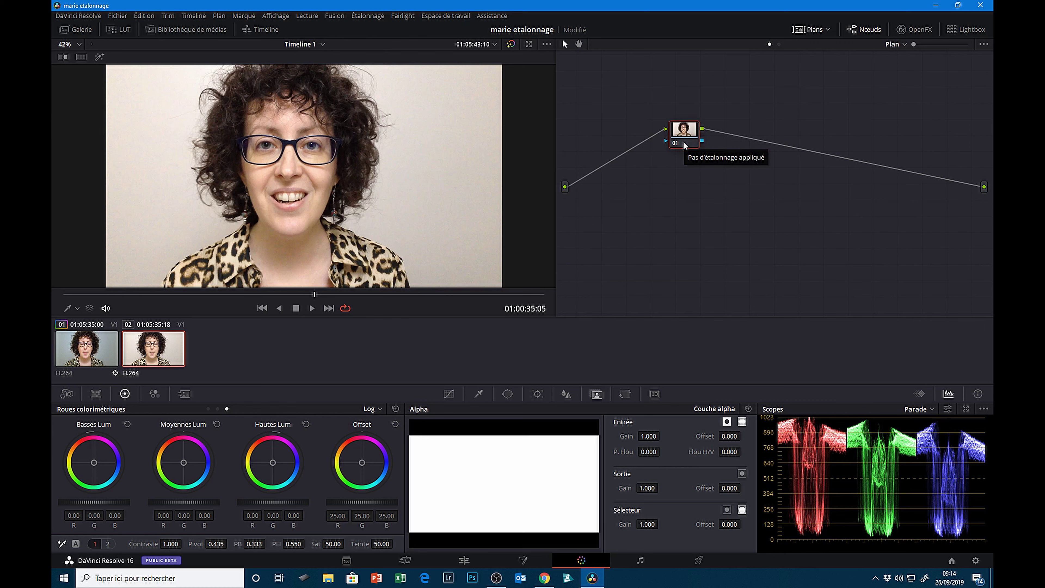
Step: Add serial nodes after node 01 with Alt+S, then make node 01 current
{"action": "key", "text": "alt+s"}
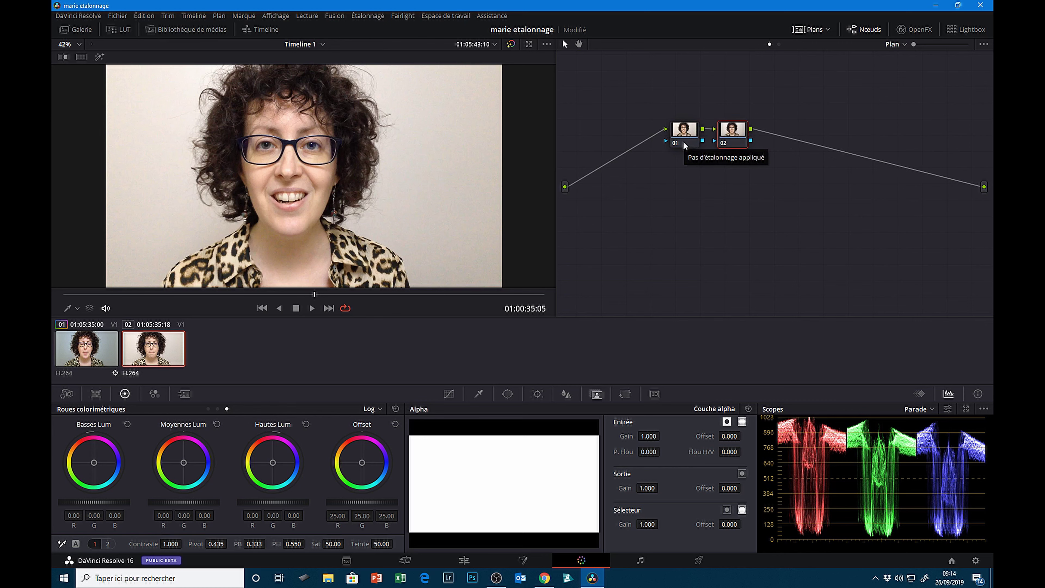
{"action": "key", "text": "alt+s"}
{"action": "key", "text": "alt+s"}
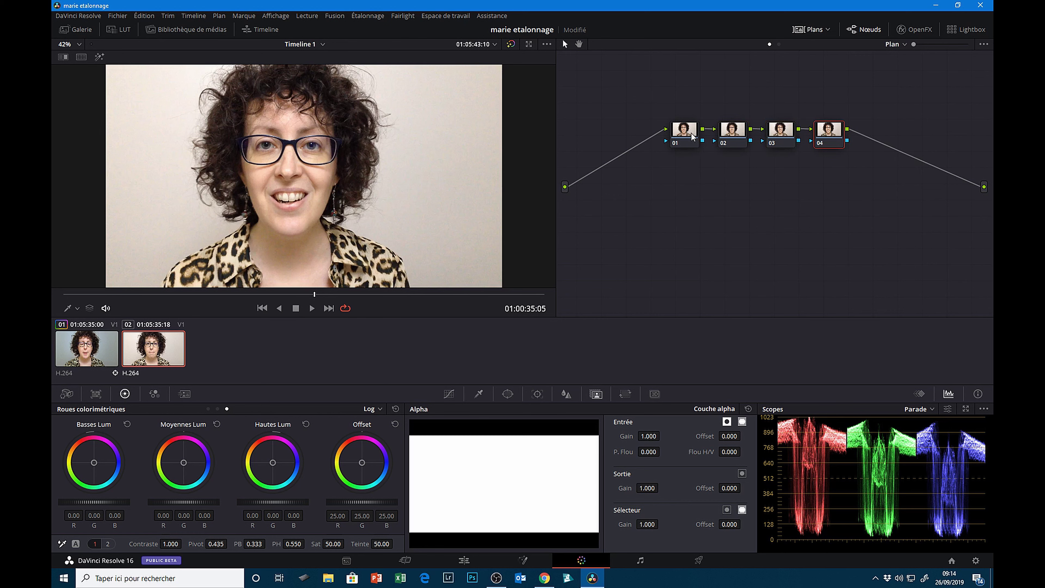
{"action": "left_click_drag", "start_coordinate": [693, 138], "coordinate": [660, 138]}
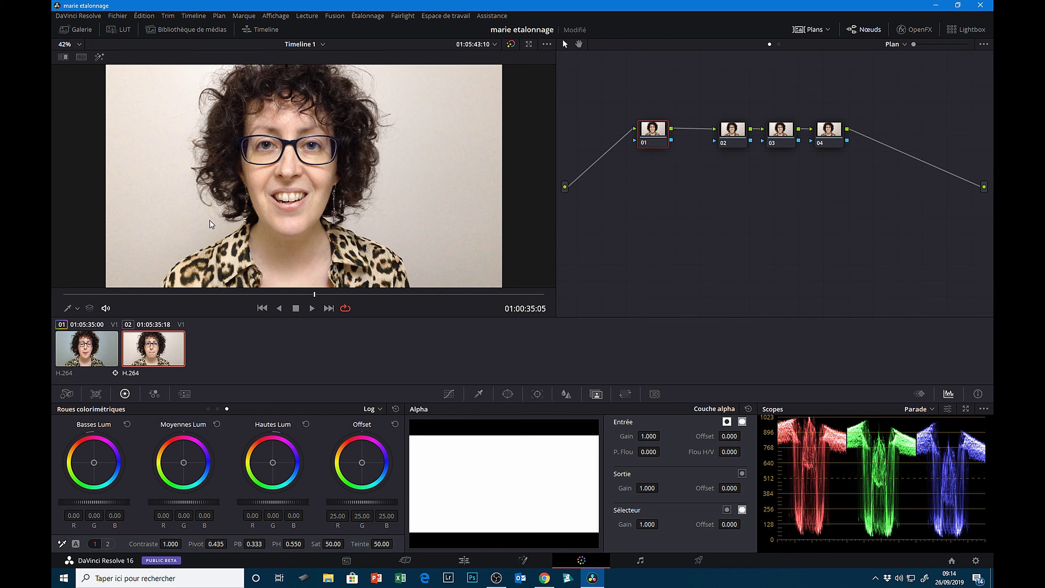
Step: Zoom the viewer to 92% and play the clip twice to inspect its noise
{"action": "scroll", "coordinate": [211, 227], "scroll_direction": "down", "scroll_amount": 2}
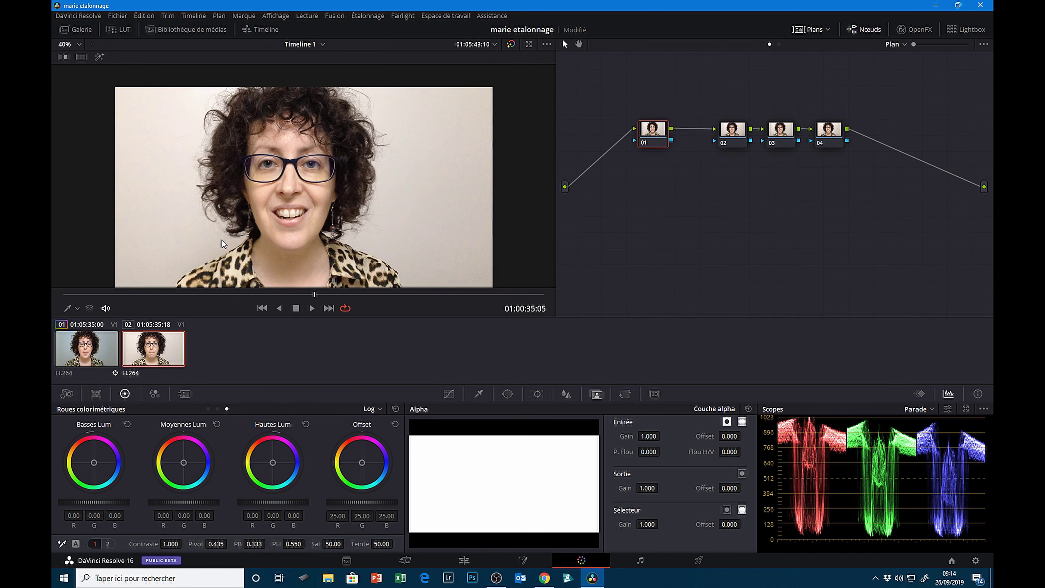
{"action": "scroll", "coordinate": [222, 237], "scroll_direction": "up", "scroll_amount": 3}
{"action": "scroll", "coordinate": [200, 214], "scroll_direction": "up", "scroll_amount": 3}
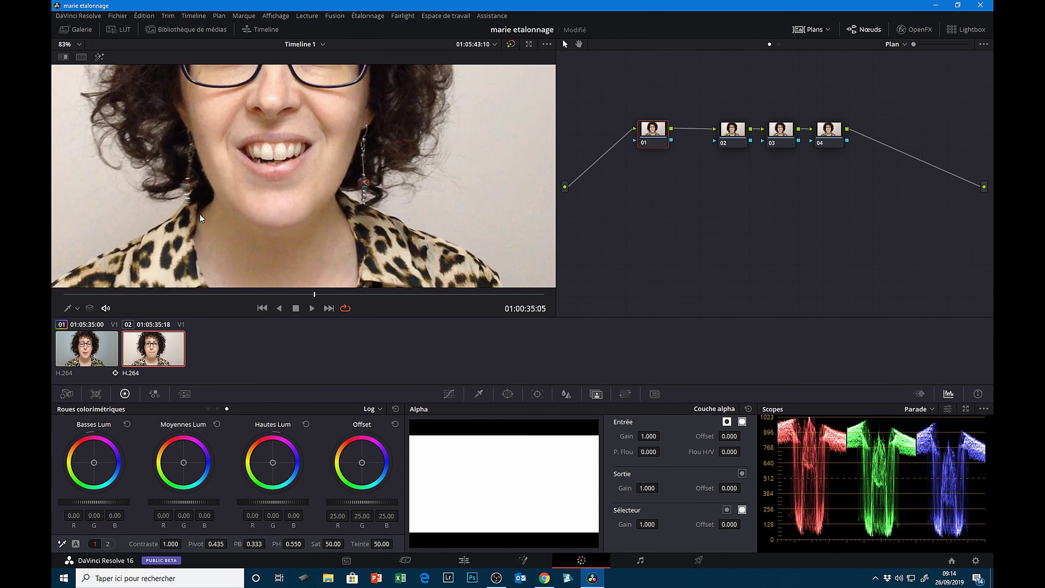
{"action": "left_click", "coordinate": [312, 308]}
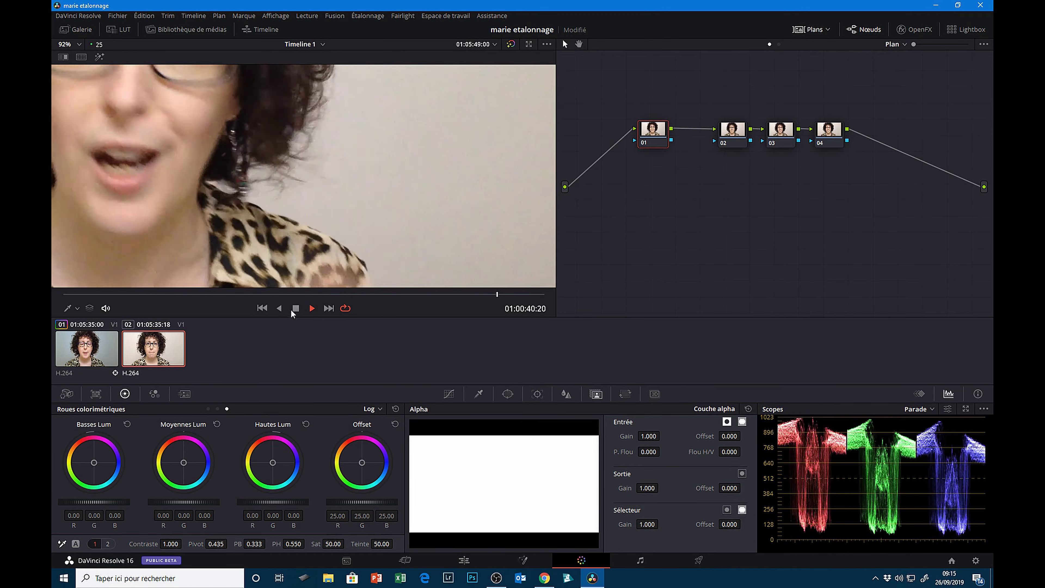
{"action": "left_click", "coordinate": [296, 308]}
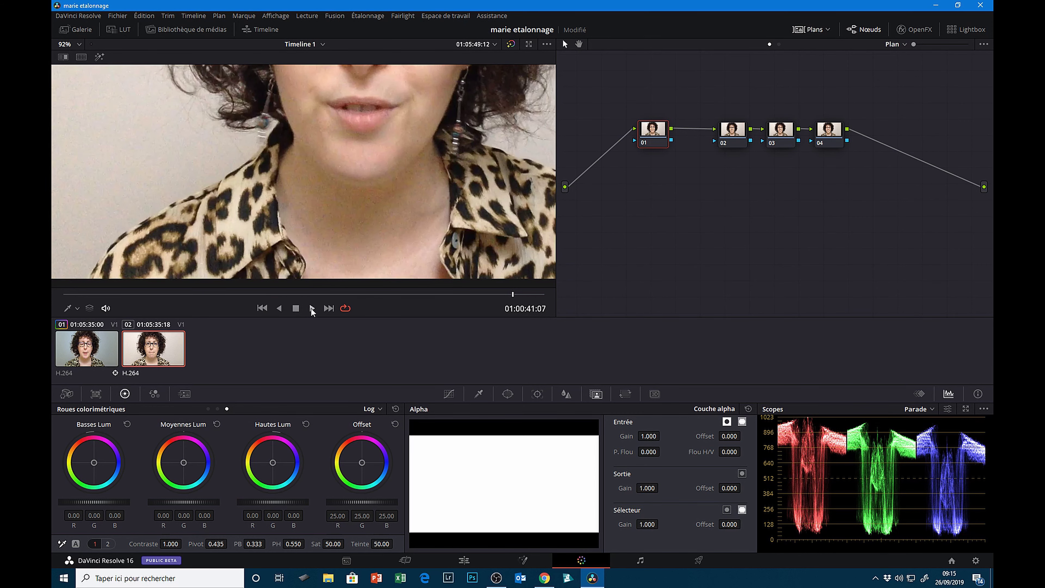
{"action": "left_click", "coordinate": [311, 308]}
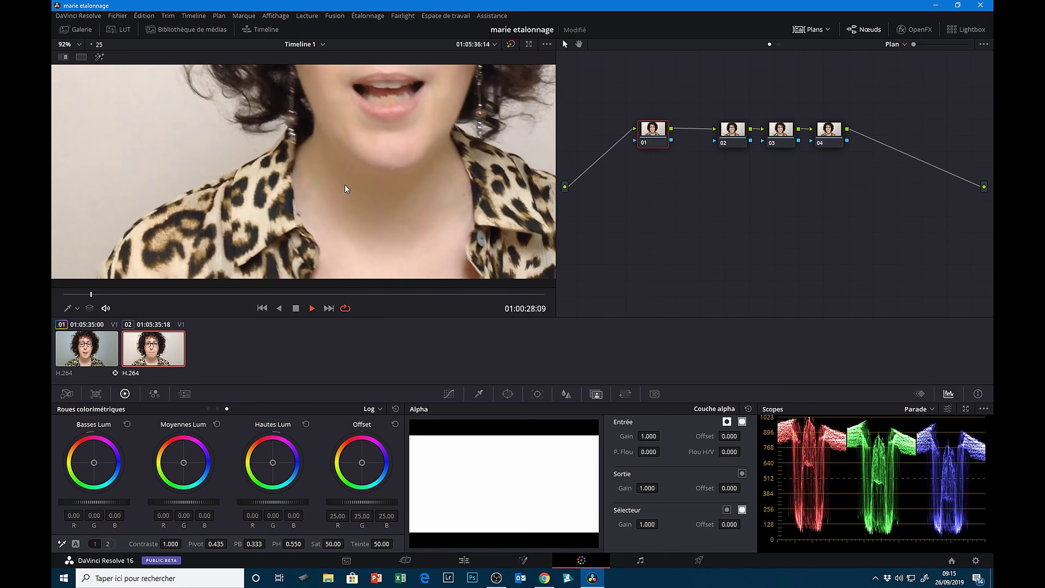
{"action": "left_click", "coordinate": [296, 308]}
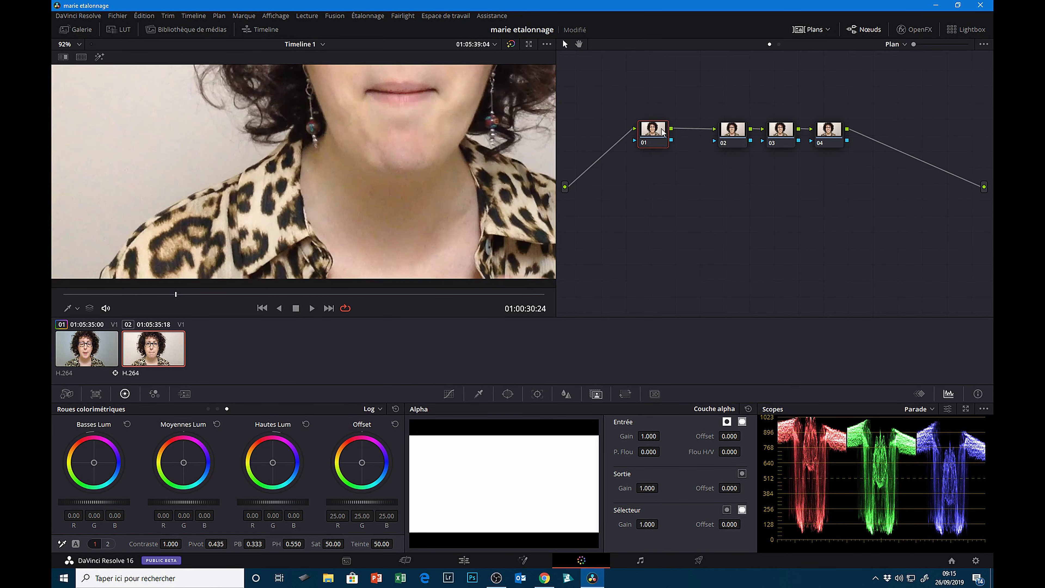
Step: Set node 01's spatial noise reduction Mode to Meilleure qualité and Rayon to Grande, then preview
{"action": "left_click", "coordinate": [184, 395]}
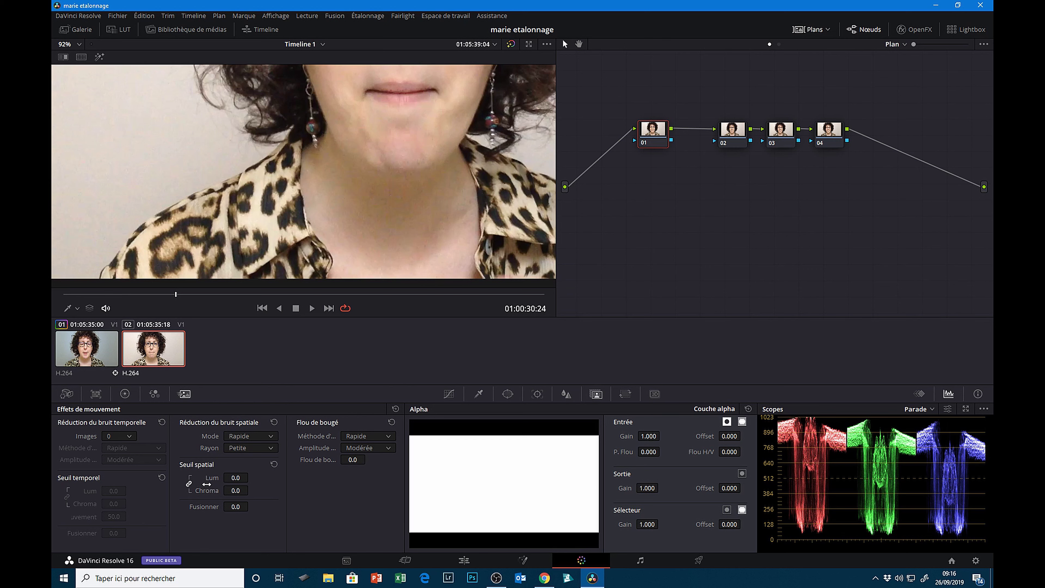
{"action": "left_click", "coordinate": [271, 436]}
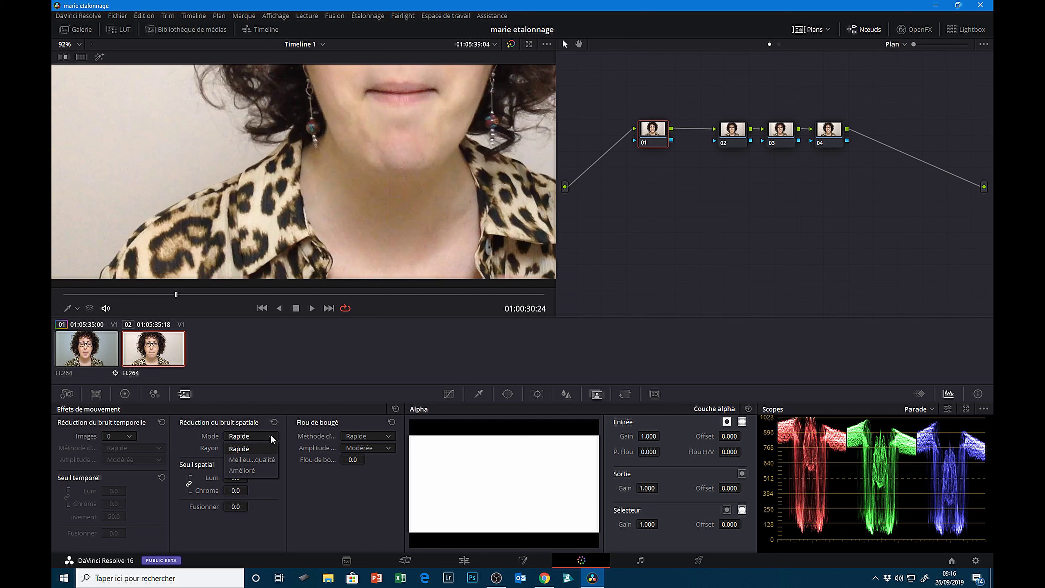
{"action": "left_click", "coordinate": [269, 460]}
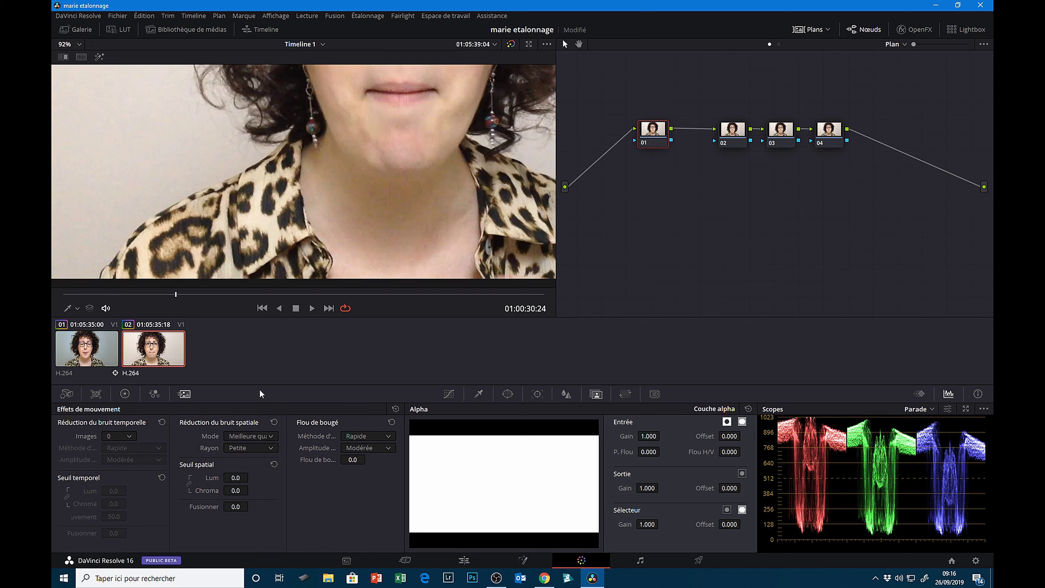
{"action": "left_click", "coordinate": [261, 447]}
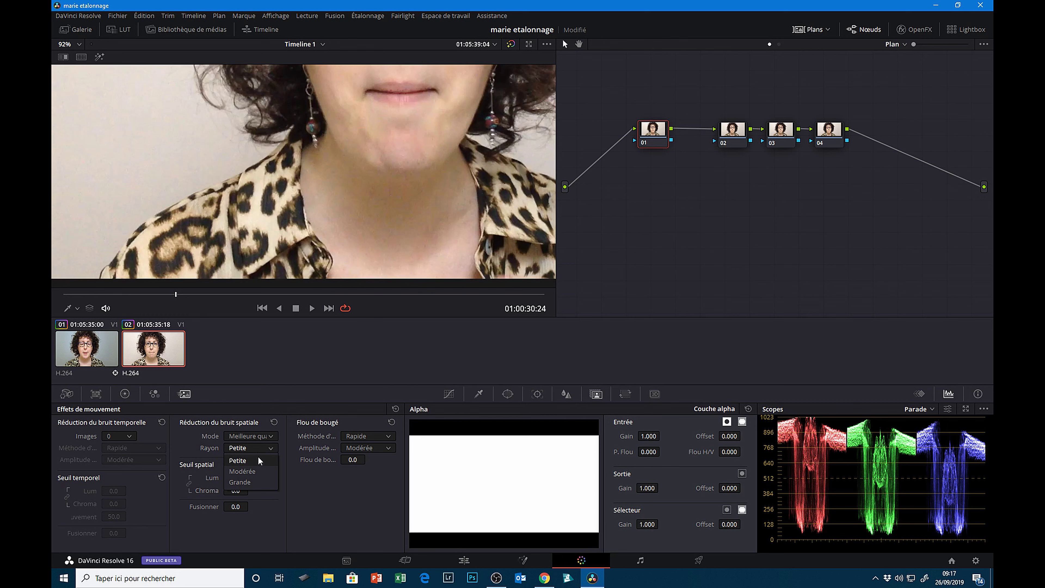
{"action": "left_click", "coordinate": [257, 482]}
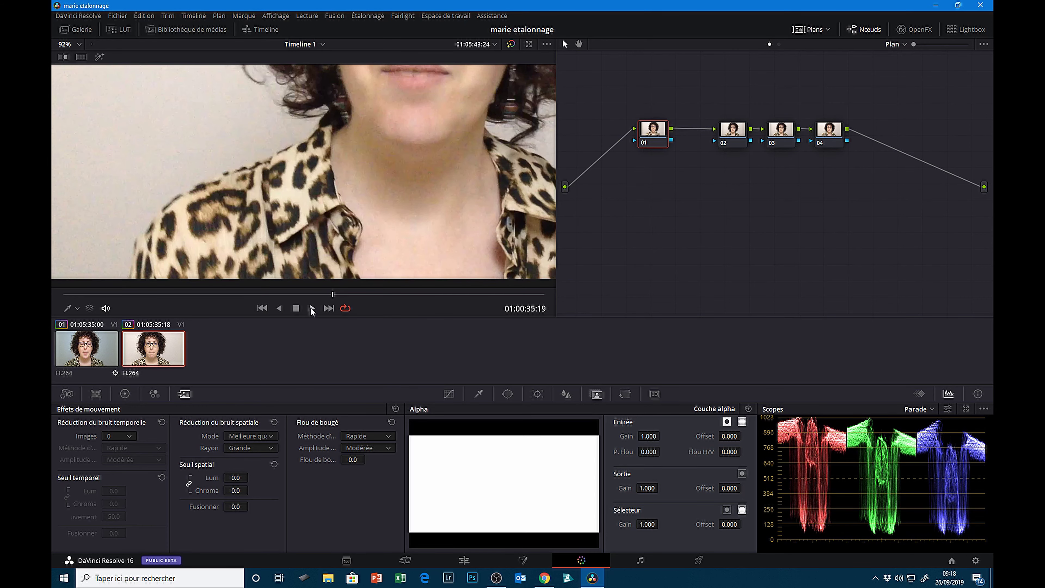
{"action": "left_click", "coordinate": [312, 308]}
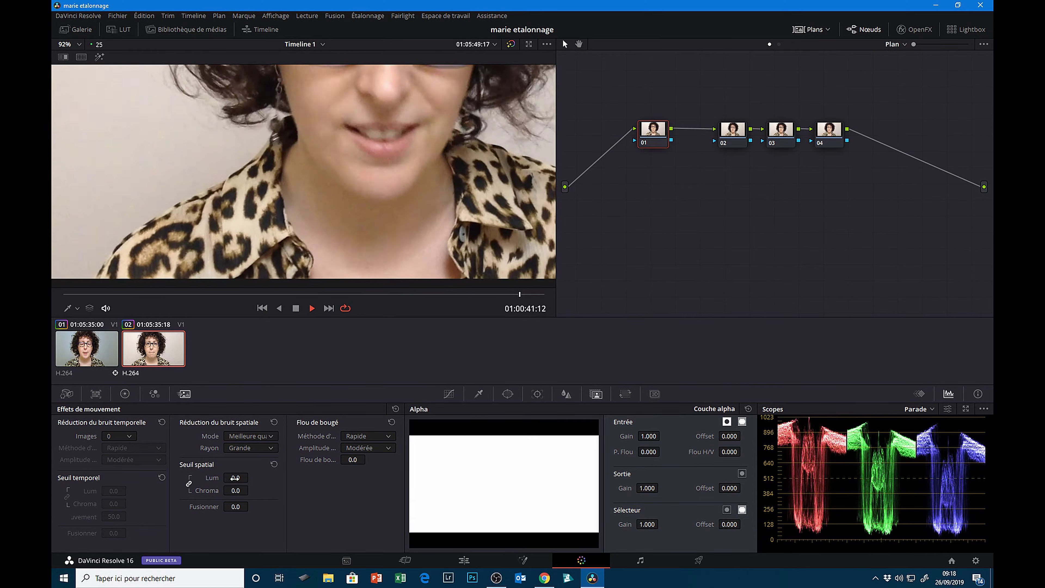
Step: Drag the linked Lum/Chroma spatial threshold up to 100, then back down to 97
{"action": "mouse_move", "coordinate": [235, 478]}
{"action": "left_mouse_down"}
{"action": "mouse_move", "coordinate": [251, 477]}
{"action": "mouse_move", "coordinate": [406, 300]}
{"action": "left_mouse_up"}
{"action": "scroll", "coordinate": [406, 301], "scroll_direction": "up", "scroll_amount": 1}
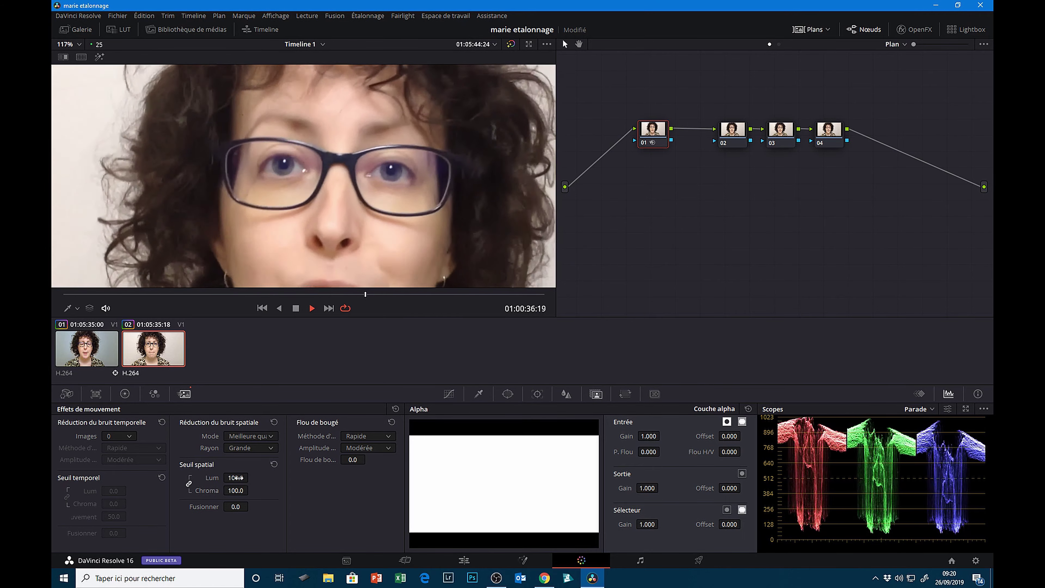
{"action": "left_click_drag", "start_coordinate": [235, 478], "coordinate": [219, 478]}
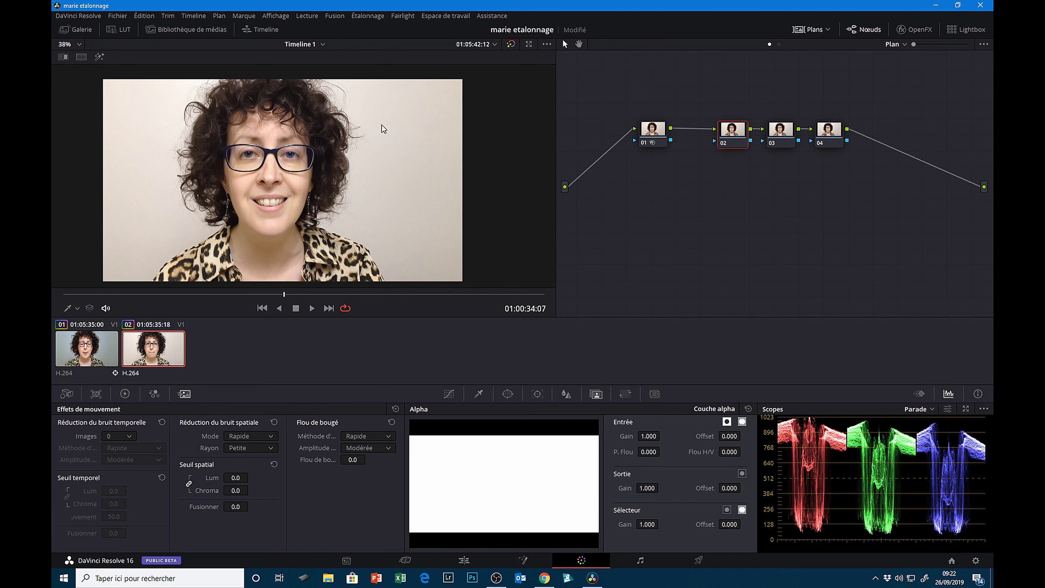
Step: Switch the palette from Effets de mouvement to Roues colorimétriques
{"action": "scroll", "coordinate": [426, 182], "scroll_direction": "up", "scroll_amount": 1}
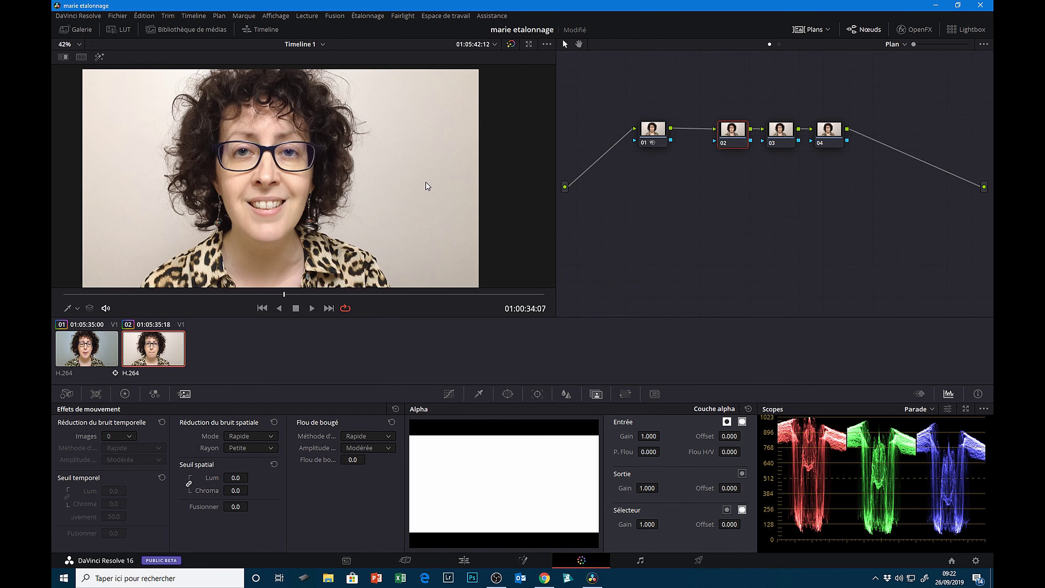
{"action": "scroll", "coordinate": [427, 182], "scroll_direction": "down", "scroll_amount": 2}
{"action": "scroll", "coordinate": [424, 170], "scroll_direction": "up", "scroll_amount": 1}
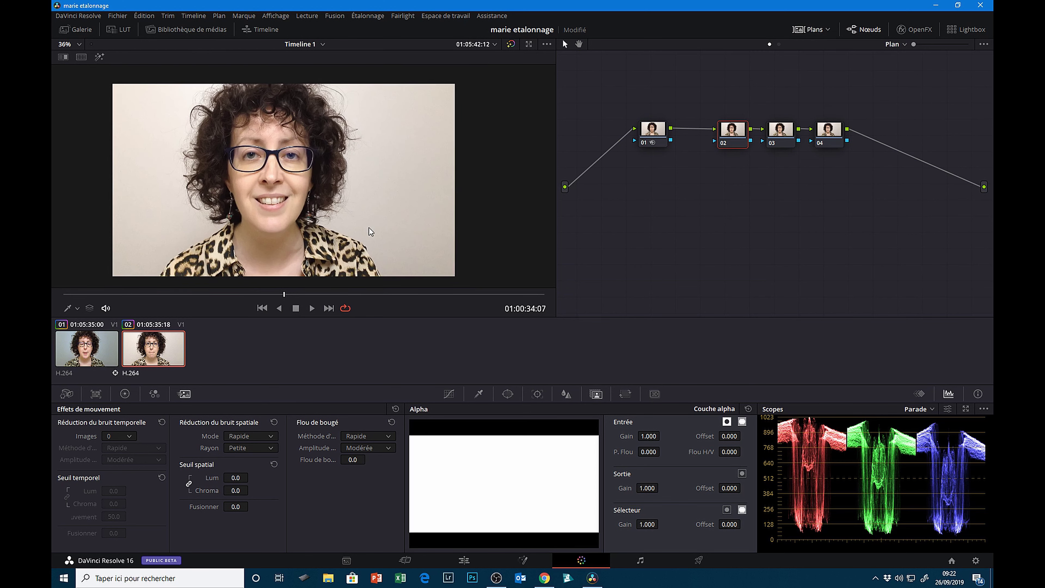
{"action": "left_click", "coordinate": [126, 394]}
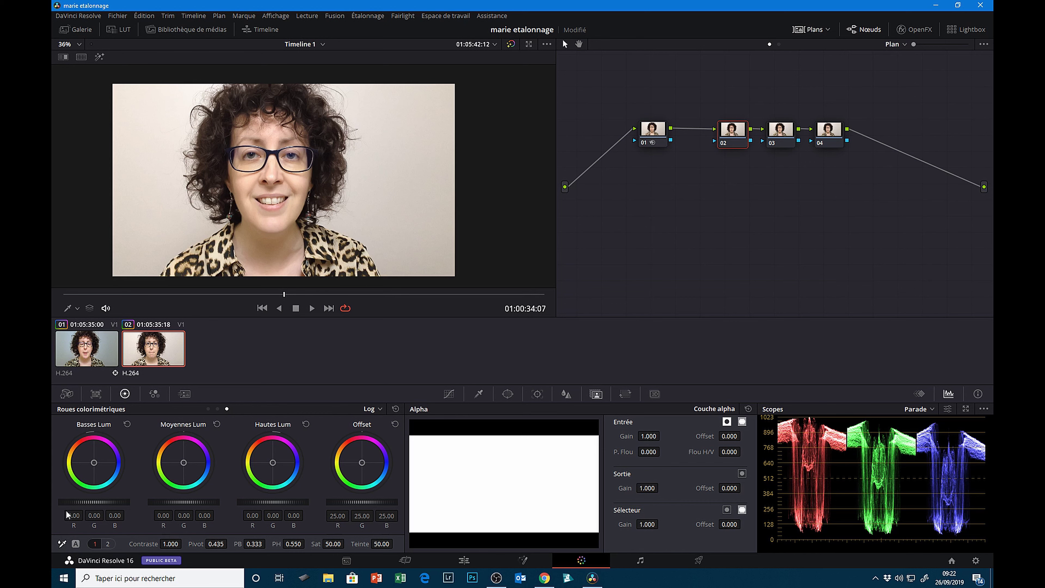
Step: Neutralise white balance by sampling the white wall, then raise saturation to 66.30
{"action": "left_click", "coordinate": [61, 544]}
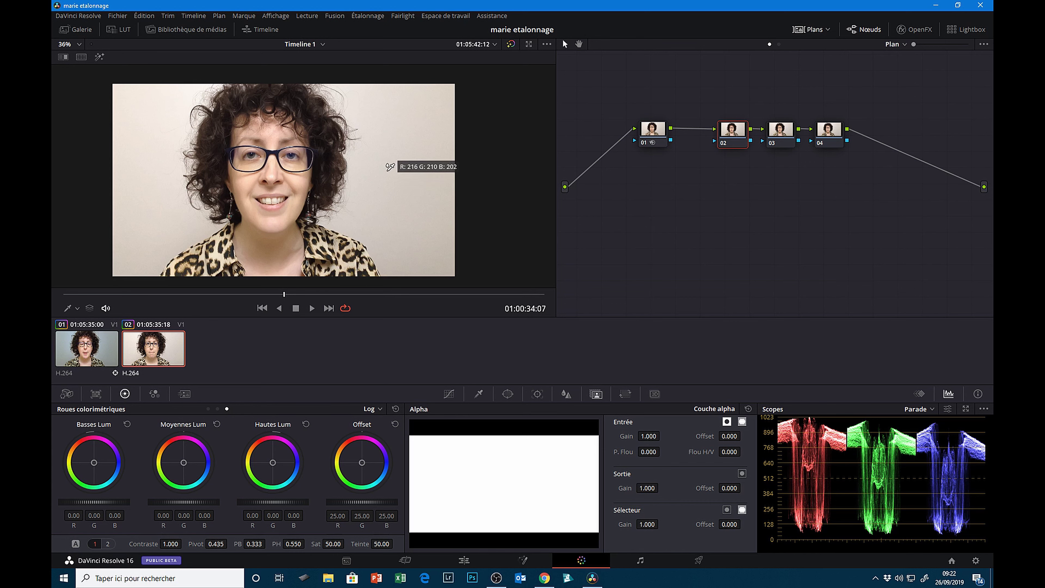
{"action": "left_click", "coordinate": [408, 171]}
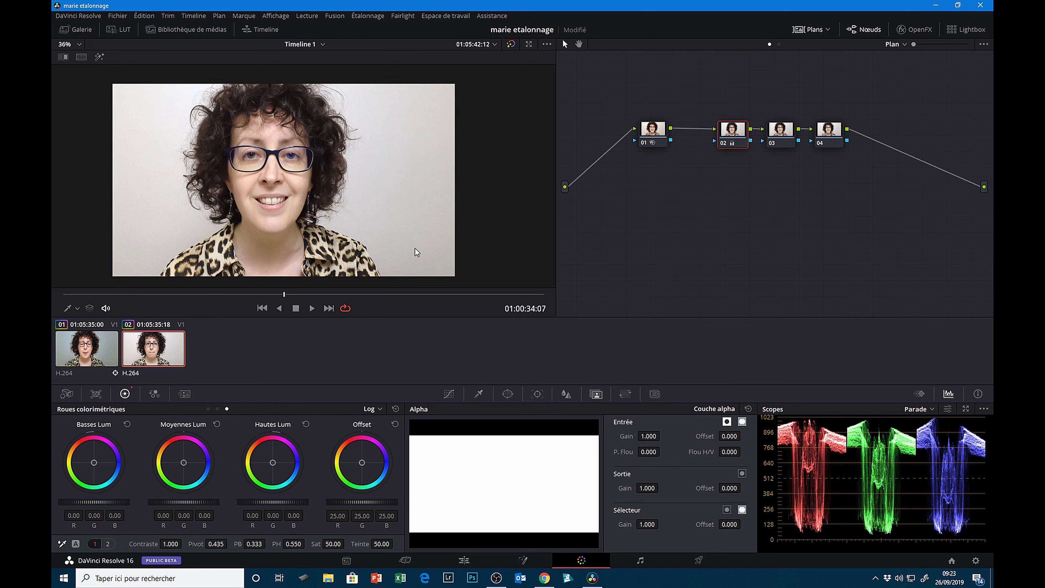
{"action": "left_click", "coordinate": [111, 543]}
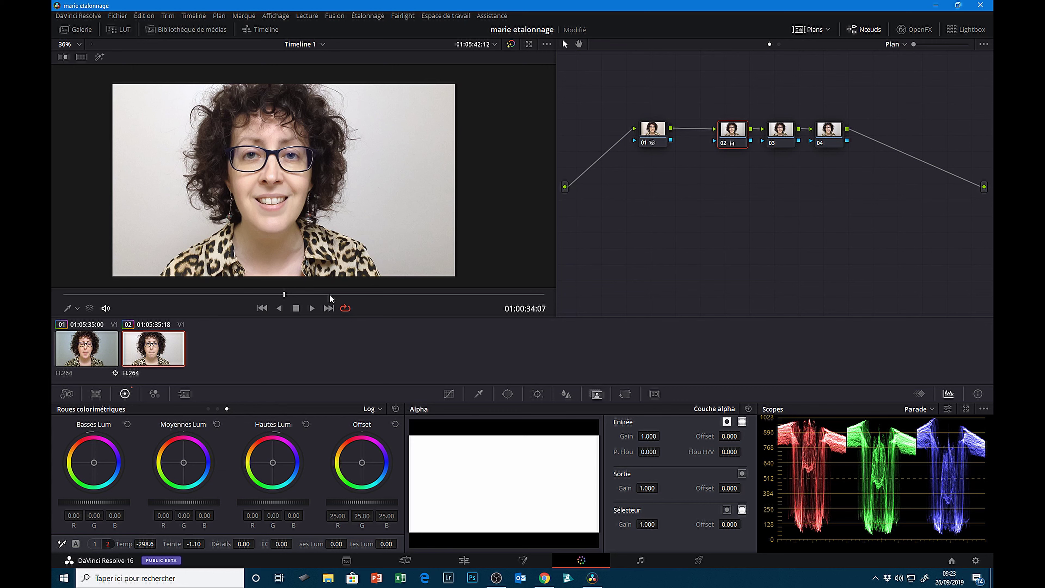
{"action": "left_click", "coordinate": [94, 544]}
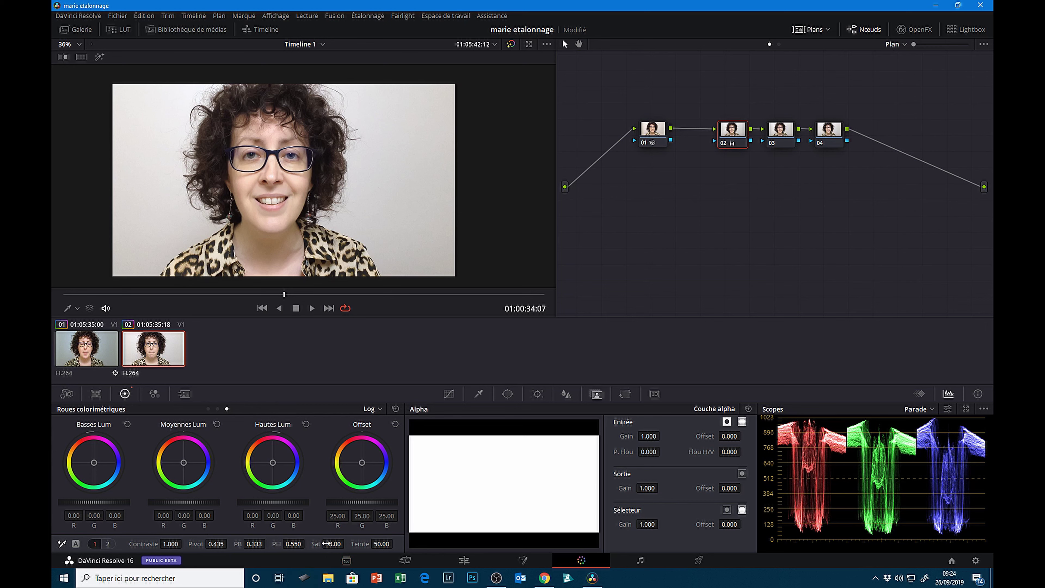
{"action": "left_click_drag", "start_coordinate": [332, 544], "coordinate": [362, 543]}
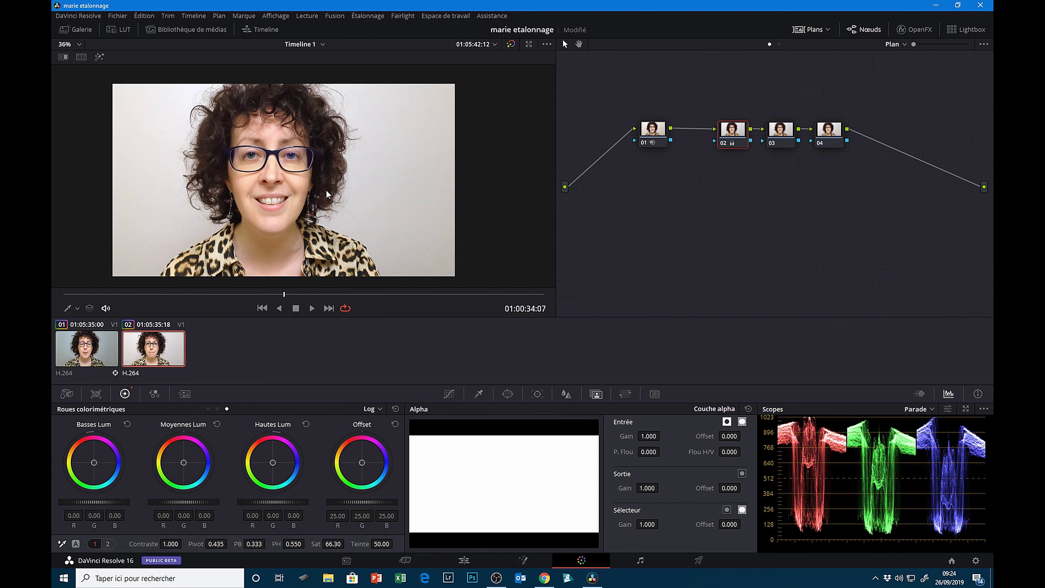
Step: Zoom in on the earring and collar, fit the frame with Shift+Z, and reset saturation to 50.00
{"action": "scroll", "coordinate": [420, 202], "scroll_direction": "up", "scroll_amount": 4}
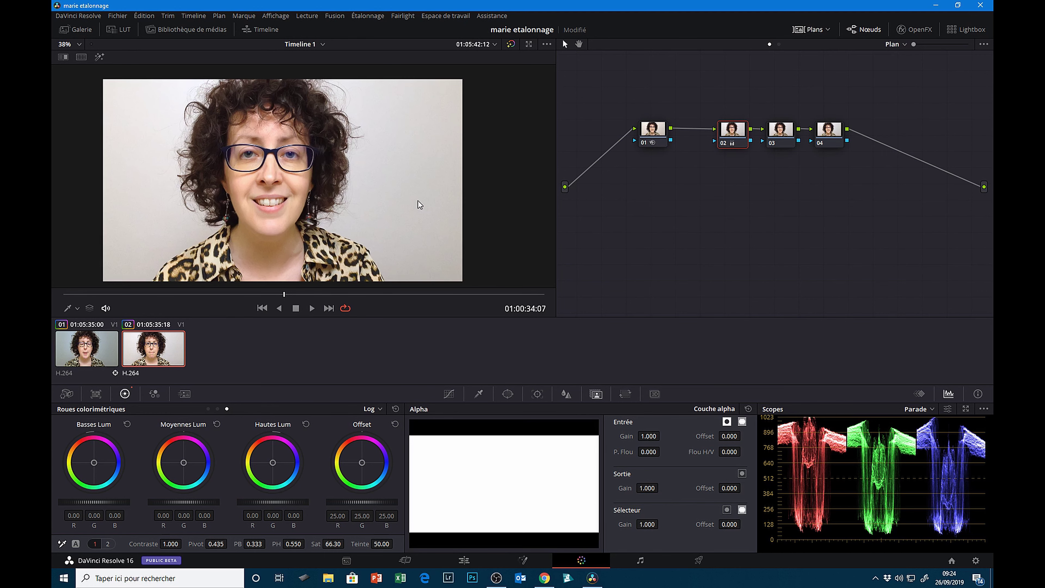
{"action": "scroll", "coordinate": [426, 174], "scroll_direction": "up", "scroll_amount": 1}
{"action": "scroll", "coordinate": [439, 147], "scroll_direction": "up", "scroll_amount": 1}
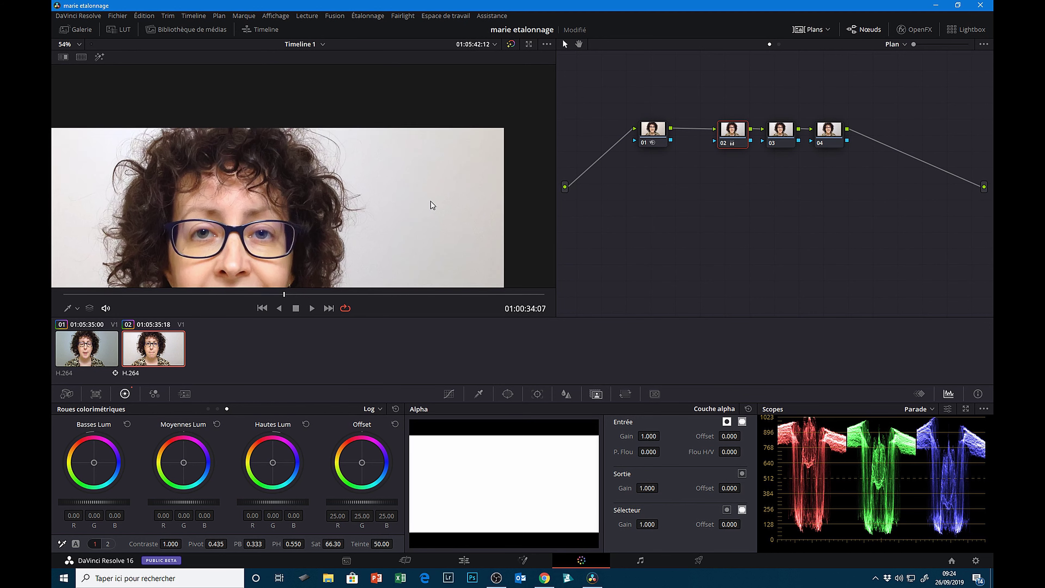
{"action": "scroll", "coordinate": [429, 205], "scroll_direction": "up", "scroll_amount": 1}
{"action": "scroll", "coordinate": [431, 208], "scroll_direction": "up", "scroll_amount": 1}
{"action": "scroll", "coordinate": [467, 202], "scroll_direction": "up", "scroll_amount": 1}
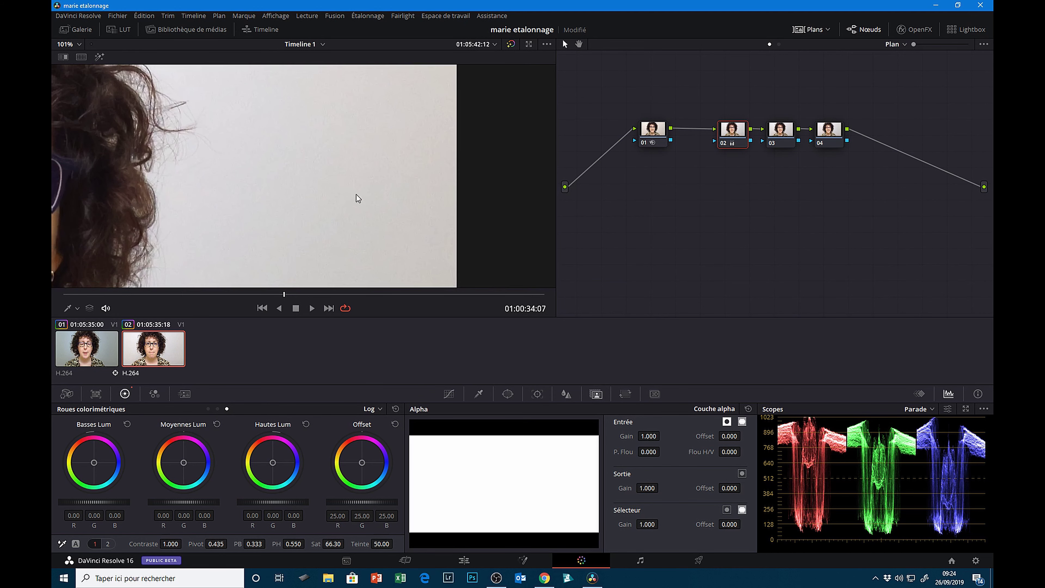
{"action": "left_click_drag", "start_coordinate": [379, 221], "coordinate": [439, 88]}
{"action": "left_click_drag", "start_coordinate": [390, 228], "coordinate": [411, 139]}
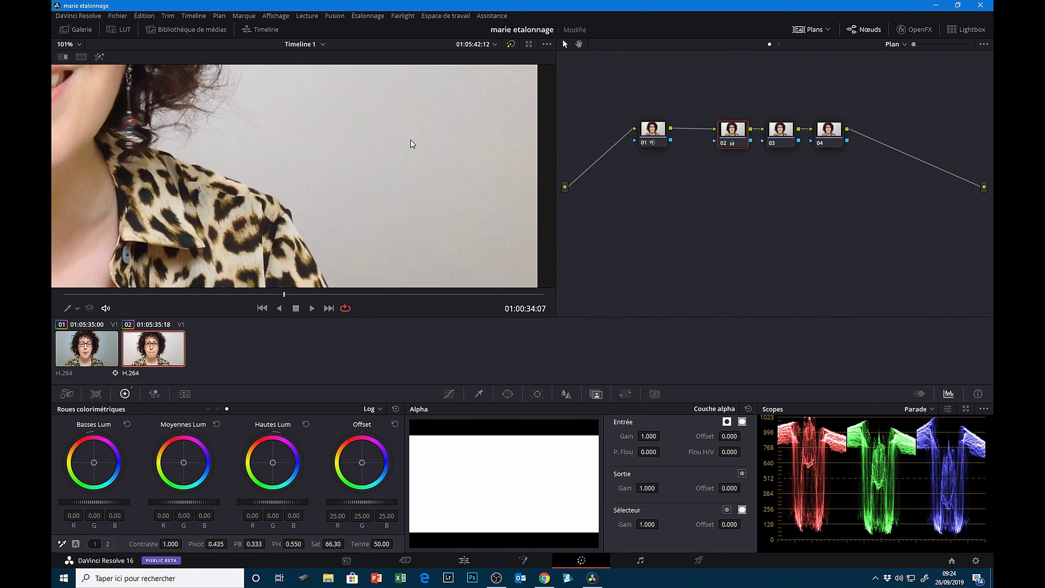
{"action": "key", "text": "shift+z"}
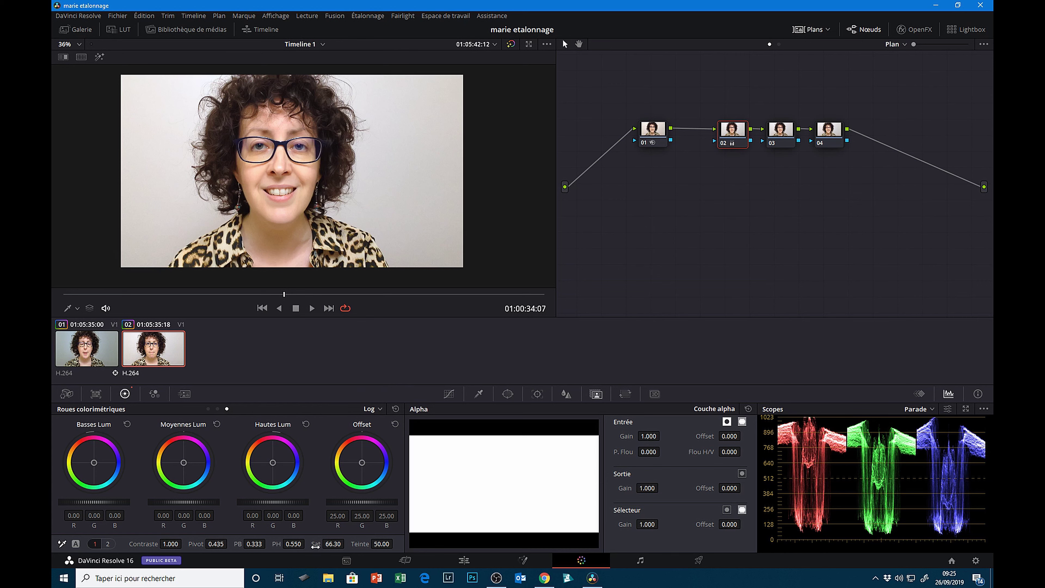
{"action": "double_click", "coordinate": [316, 544]}
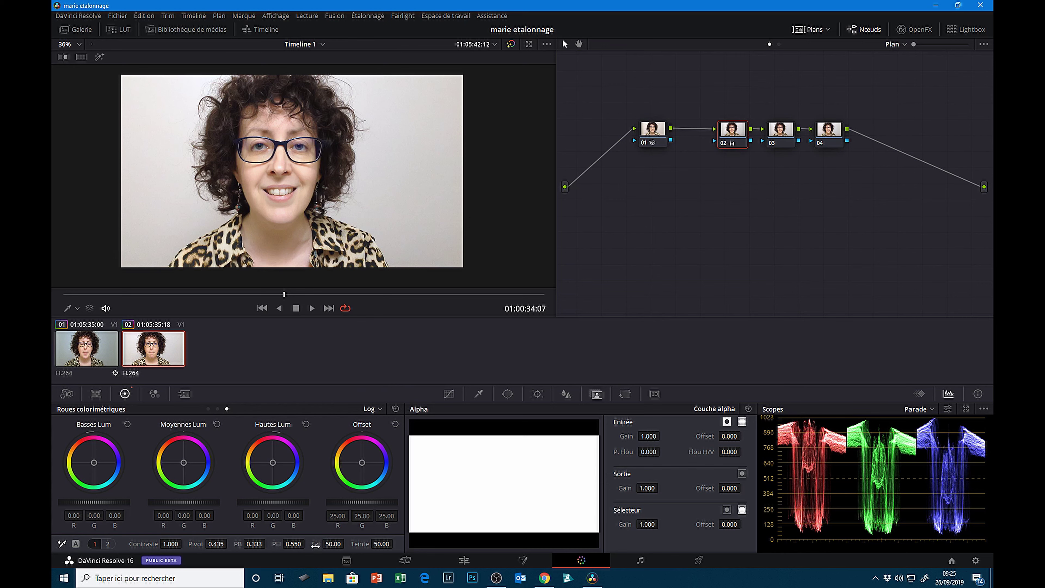
Step: Lower the colour boost (EC) to -6.50 on the second primaries page
{"action": "left_click", "coordinate": [108, 544]}
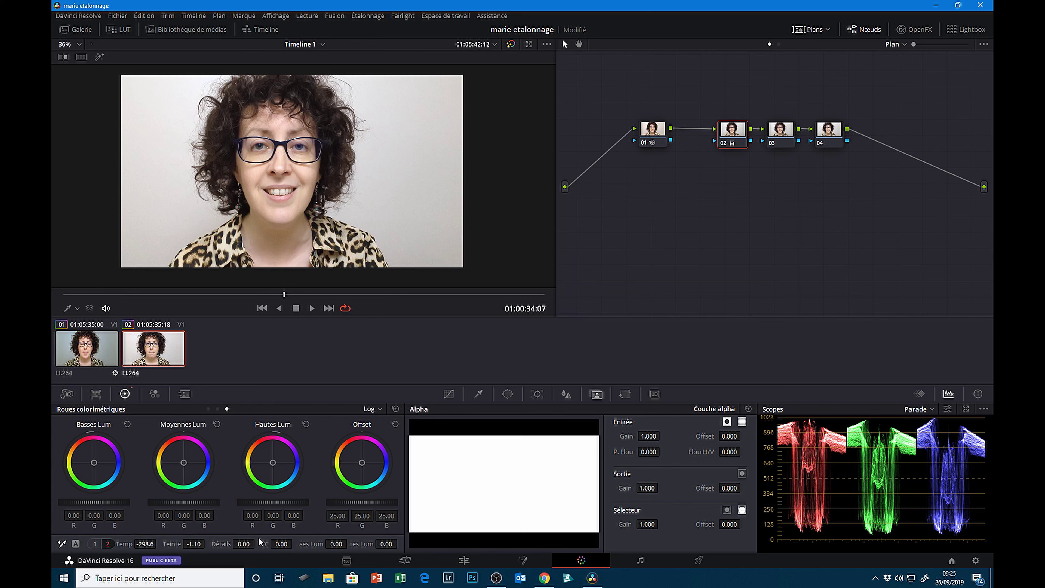
{"action": "left_click_drag", "start_coordinate": [281, 544], "coordinate": [255, 544]}
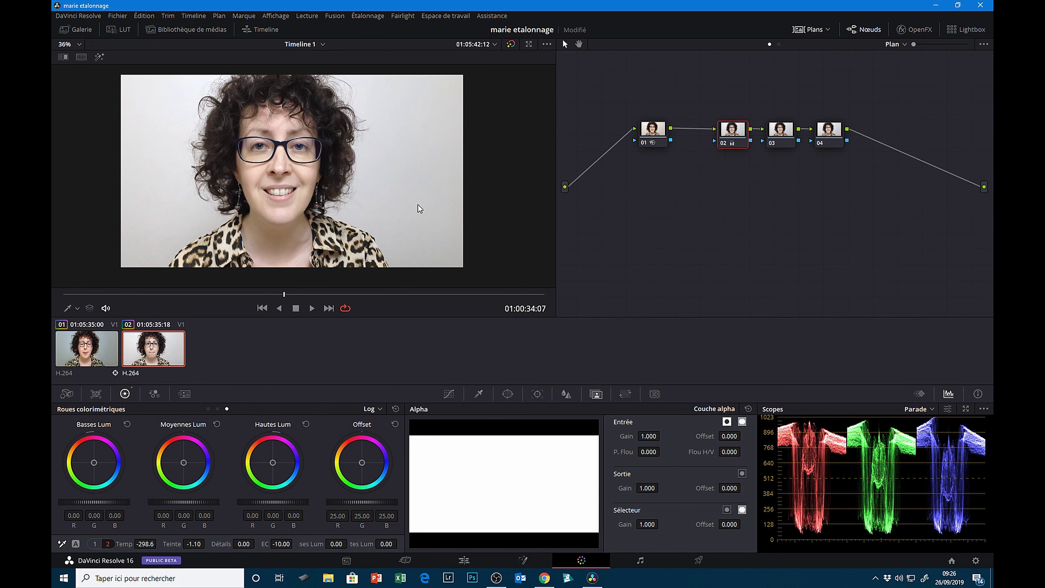
{"action": "scroll", "coordinate": [418, 204], "scroll_direction": "up", "scroll_amount": 1}
{"action": "scroll", "coordinate": [443, 188], "scroll_direction": "up", "scroll_amount": 1}
{"action": "scroll", "coordinate": [368, 196], "scroll_direction": "up", "scroll_amount": 1}
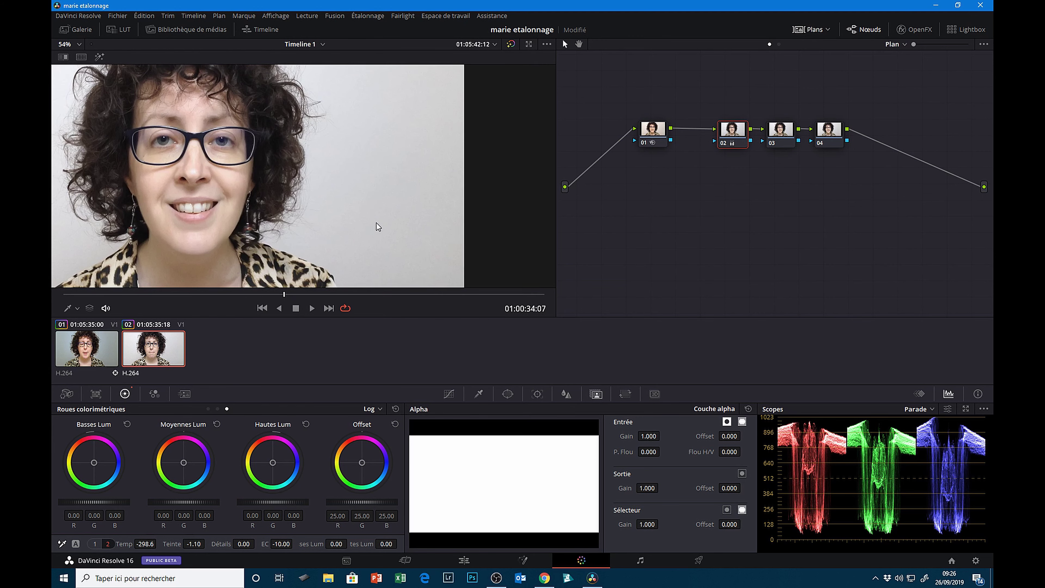
{"action": "scroll", "coordinate": [376, 222], "scroll_direction": "down", "scroll_amount": 2}
{"action": "left_click_drag", "start_coordinate": [282, 544], "coordinate": [290, 544]}
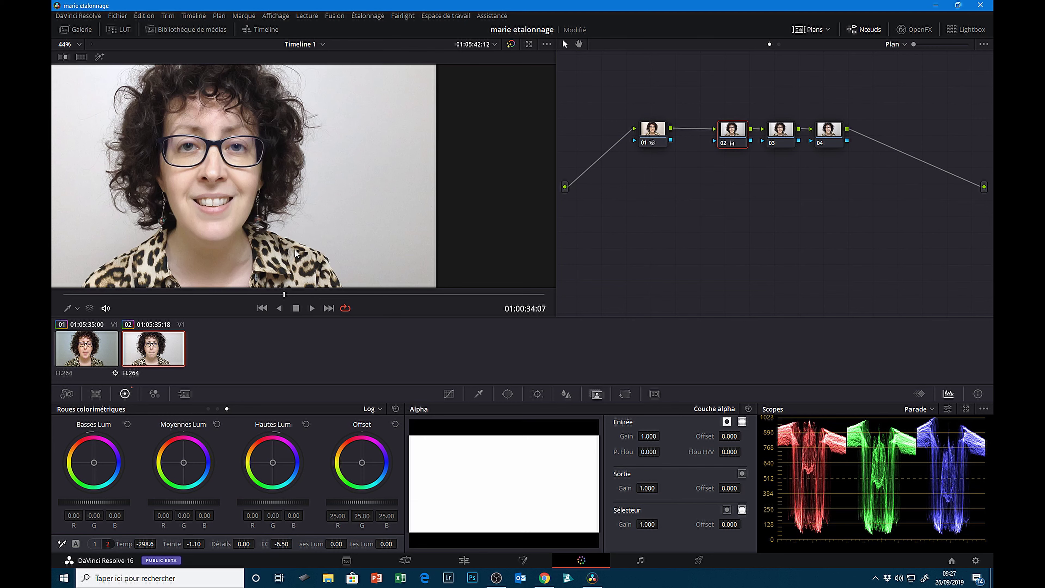
Step: Push node 02's saturation up to 100.00 on the first primaries page
{"action": "scroll", "coordinate": [294, 252], "scroll_direction": "down", "scroll_amount": 2}
{"action": "scroll", "coordinate": [266, 223], "scroll_direction": "down", "scroll_amount": 1}
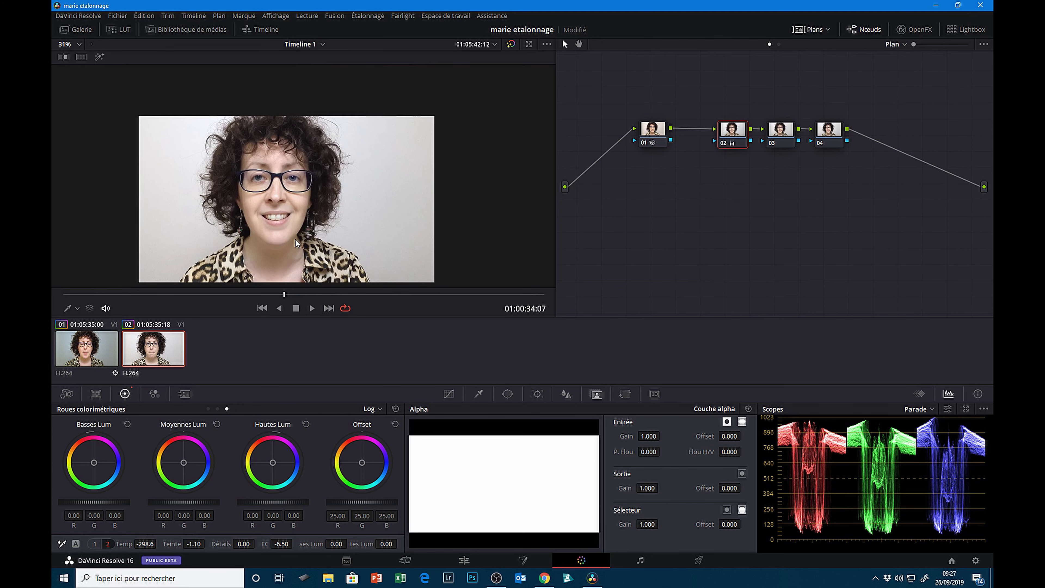
{"action": "scroll", "coordinate": [297, 239], "scroll_direction": "up", "scroll_amount": 2}
{"action": "scroll", "coordinate": [372, 154], "scroll_direction": "up", "scroll_amount": 1}
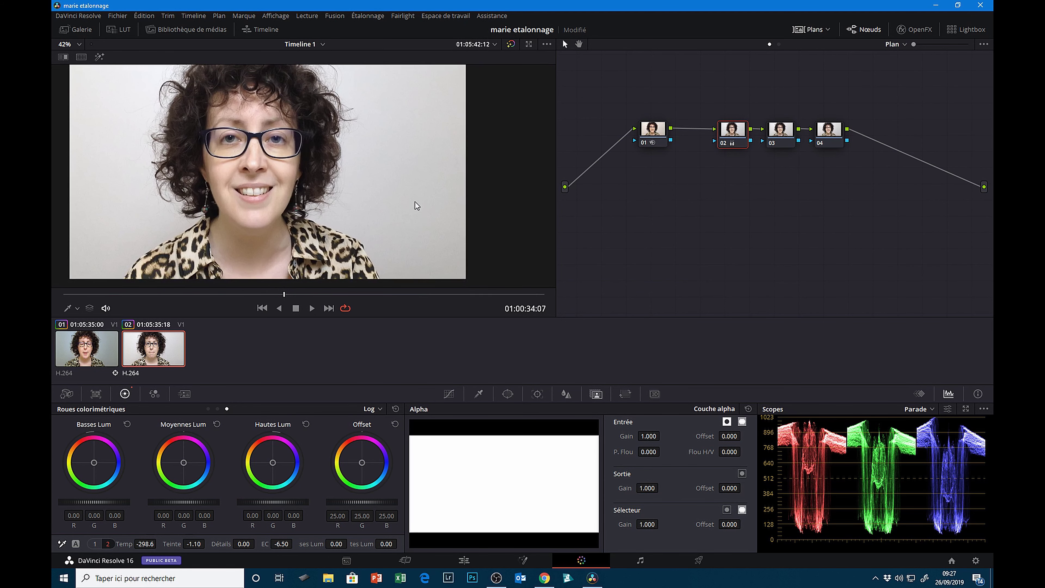
{"action": "scroll", "coordinate": [415, 201], "scroll_direction": "up", "scroll_amount": 1}
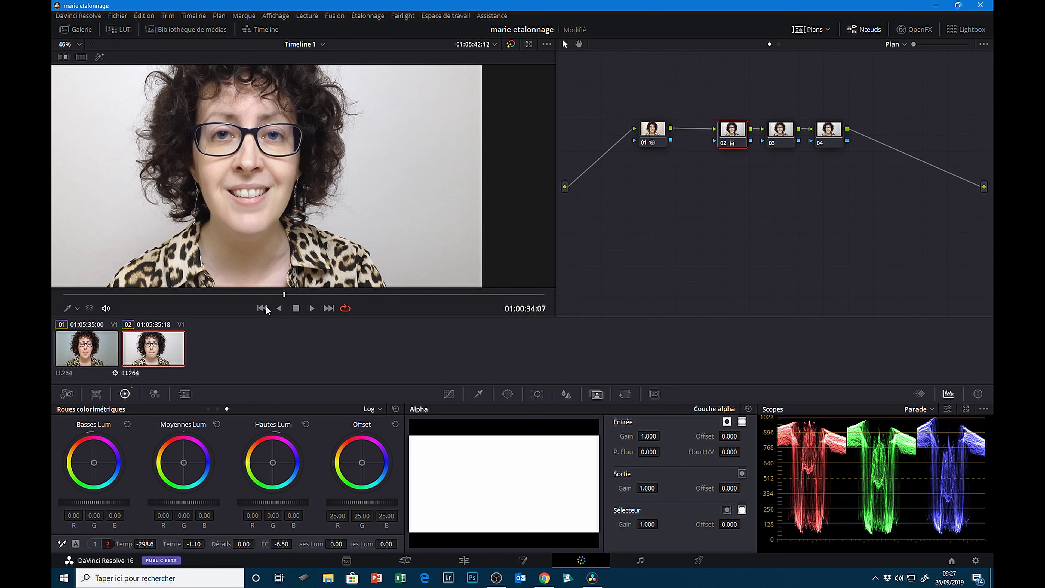
{"action": "left_click", "coordinate": [94, 544]}
{"action": "left_click_drag", "start_coordinate": [333, 544], "coordinate": [347, 544]}
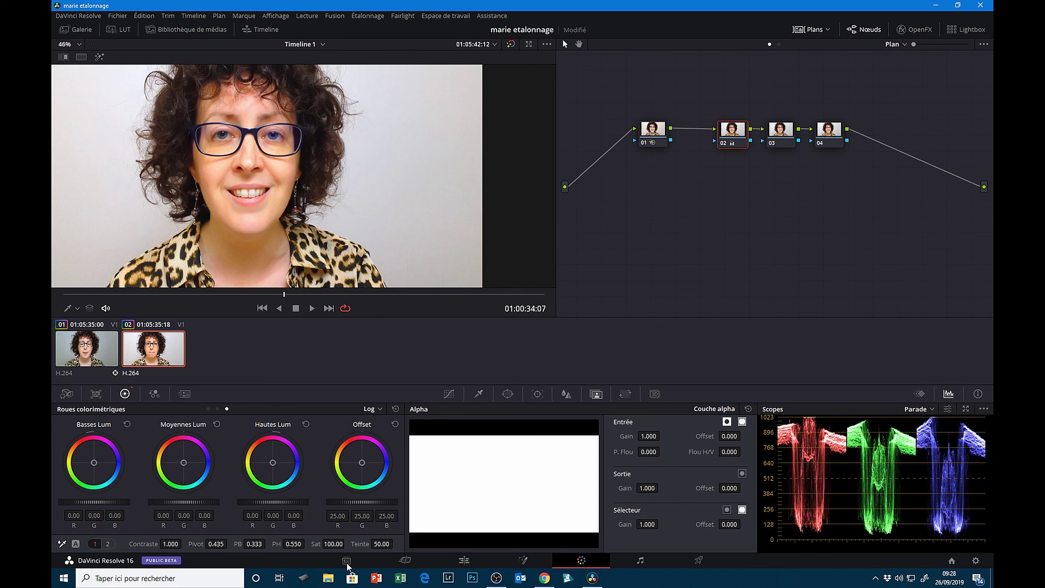
Step: Flip to primaries page 2 and back, then pan the viewer to centre the face
{"action": "left_click", "coordinate": [108, 543]}
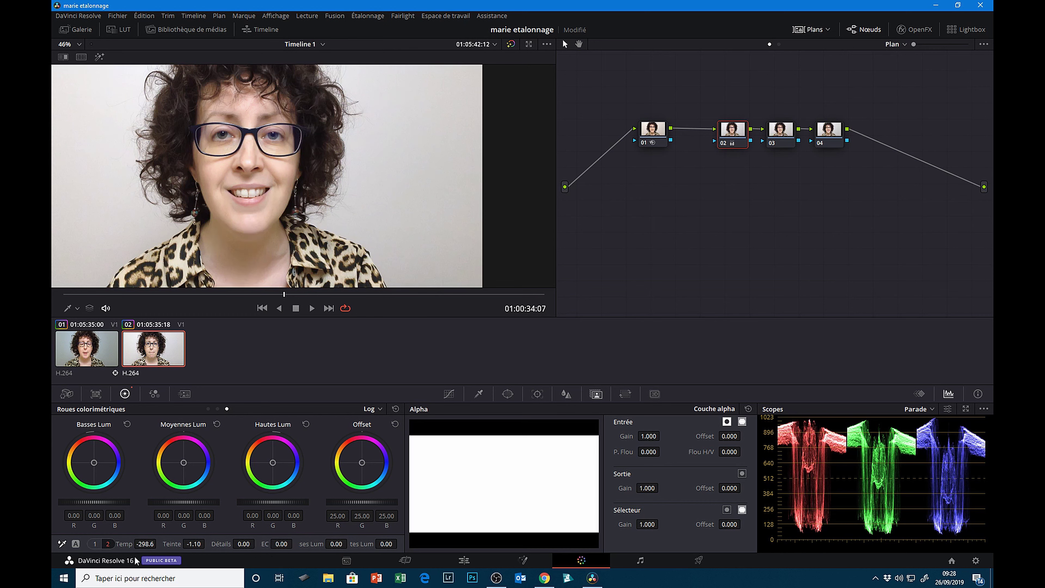
{"action": "left_click", "coordinate": [96, 546]}
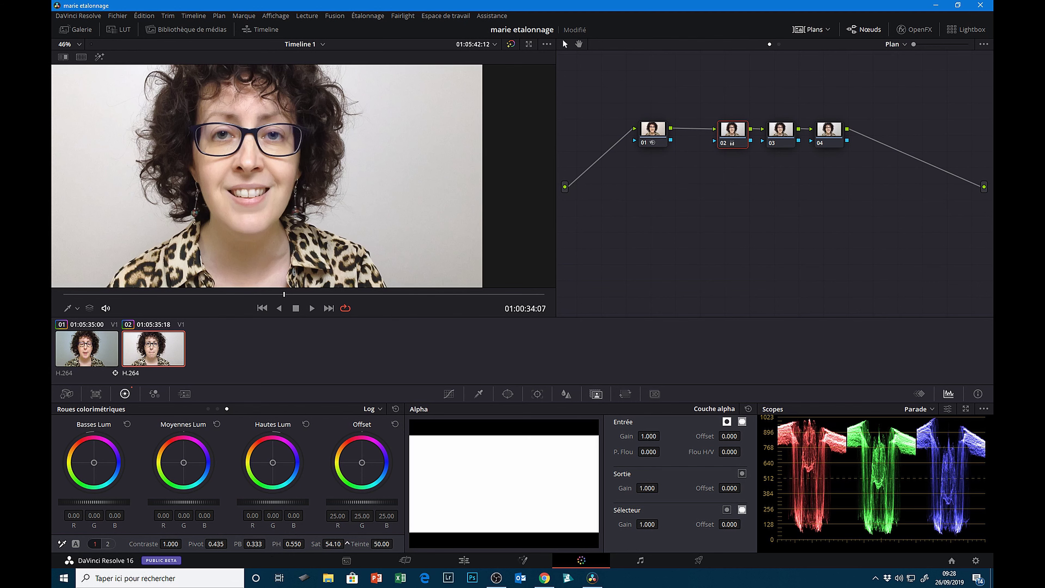
{"action": "double_click", "coordinate": [345, 544]}
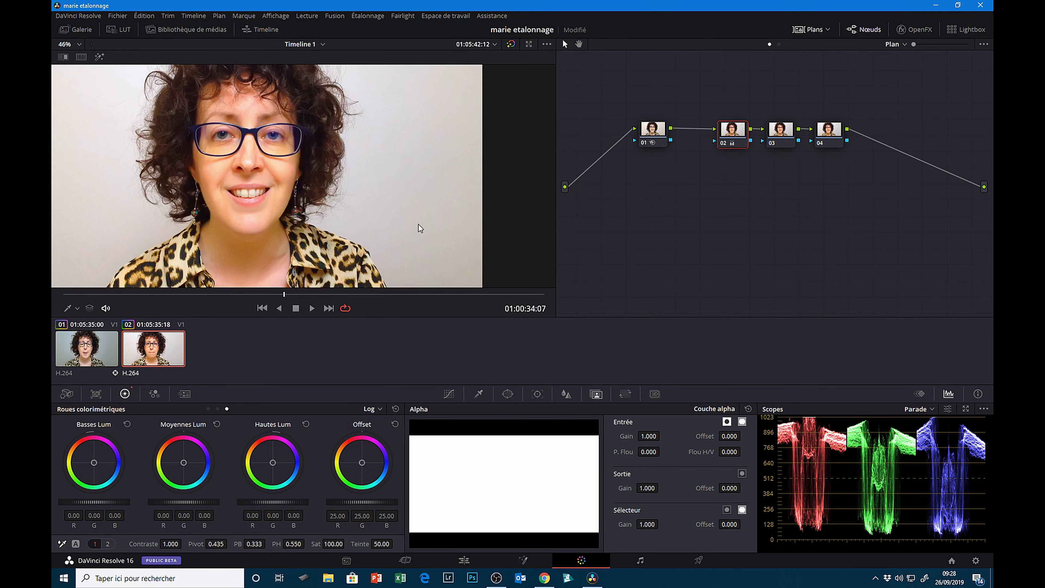
{"action": "left_click_drag", "start_coordinate": [170, 175], "coordinate": [338, 195]}
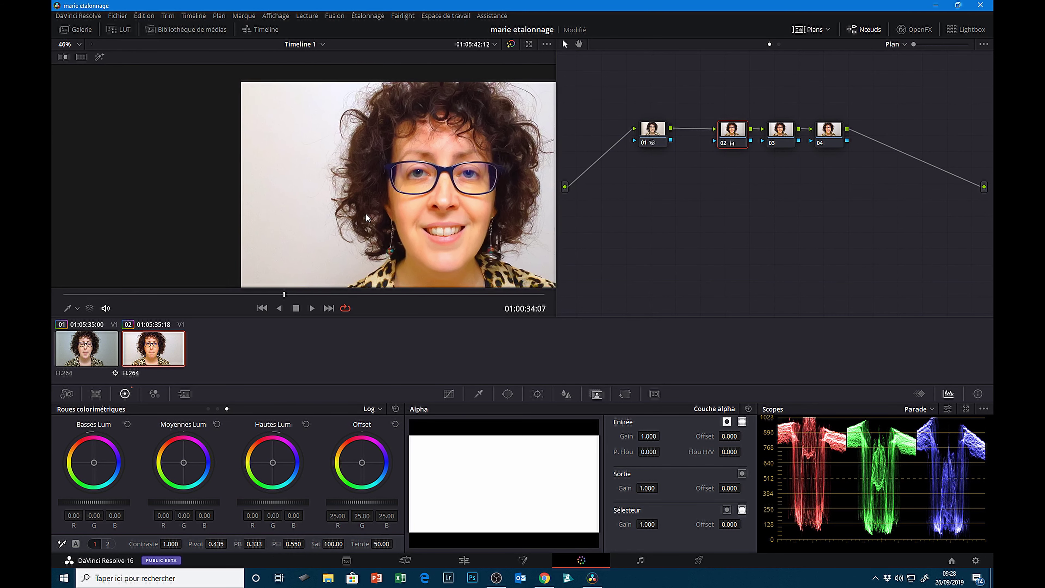
{"action": "left_click_drag", "start_coordinate": [420, 220], "coordinate": [250, 189]}
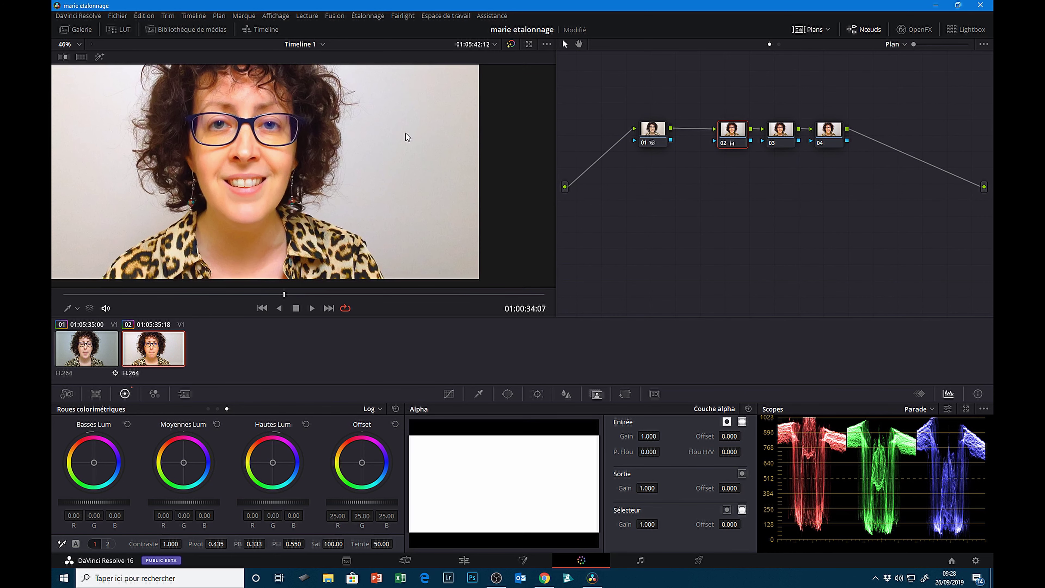
{"action": "left_click_drag", "start_coordinate": [419, 142], "coordinate": [409, 127]}
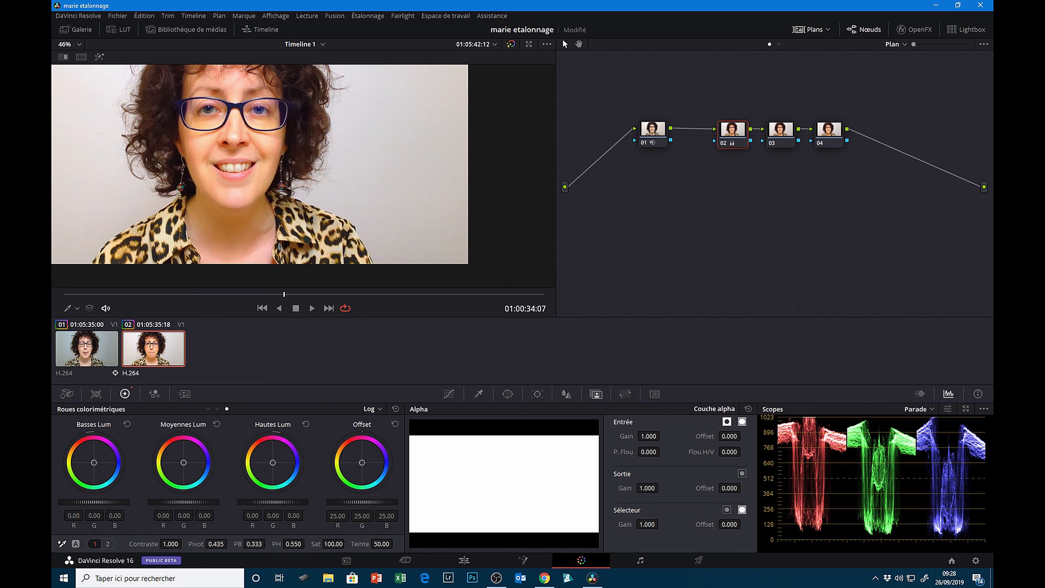
{"action": "left_click_drag", "start_coordinate": [315, 544], "coordinate": [294, 544]}
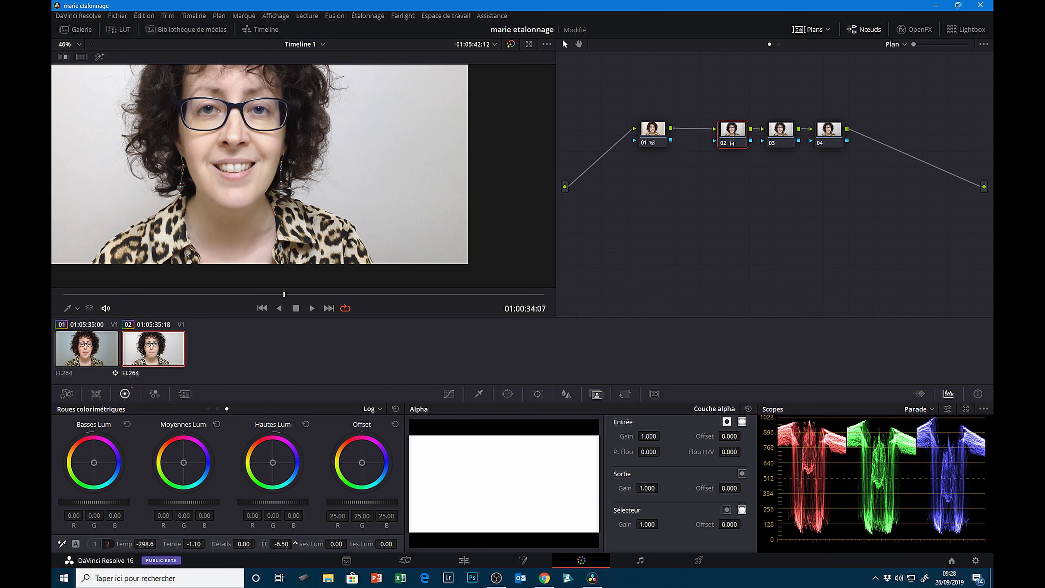
{"action": "left_click_drag", "start_coordinate": [236, 216], "coordinate": [289, 262]}
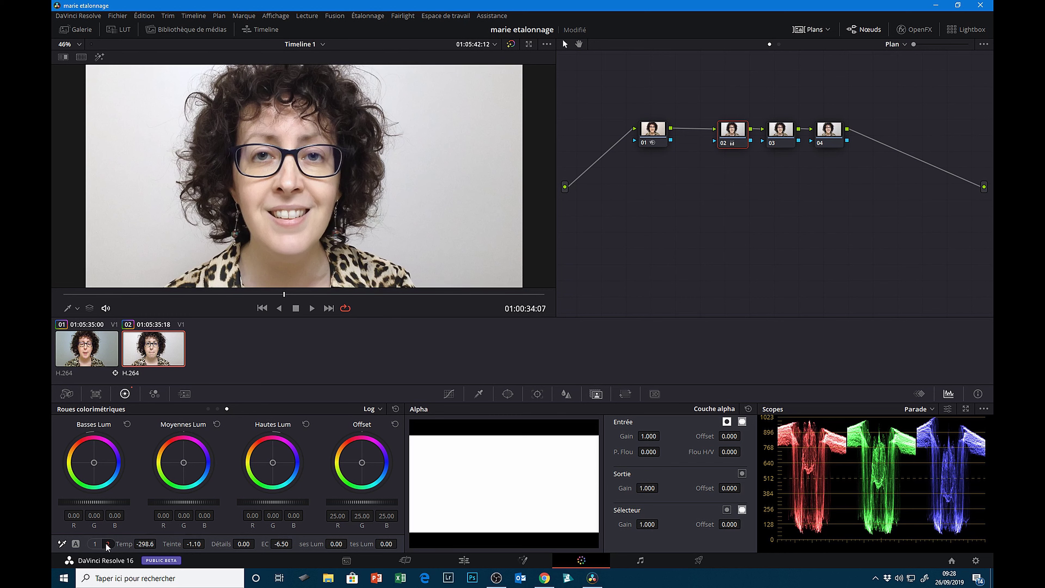
Step: Set node 02's saturation to about 56.80 on the first primaries page
{"action": "left_click", "coordinate": [95, 544]}
{"action": "left_click_drag", "start_coordinate": [332, 544], "coordinate": [346, 543]}
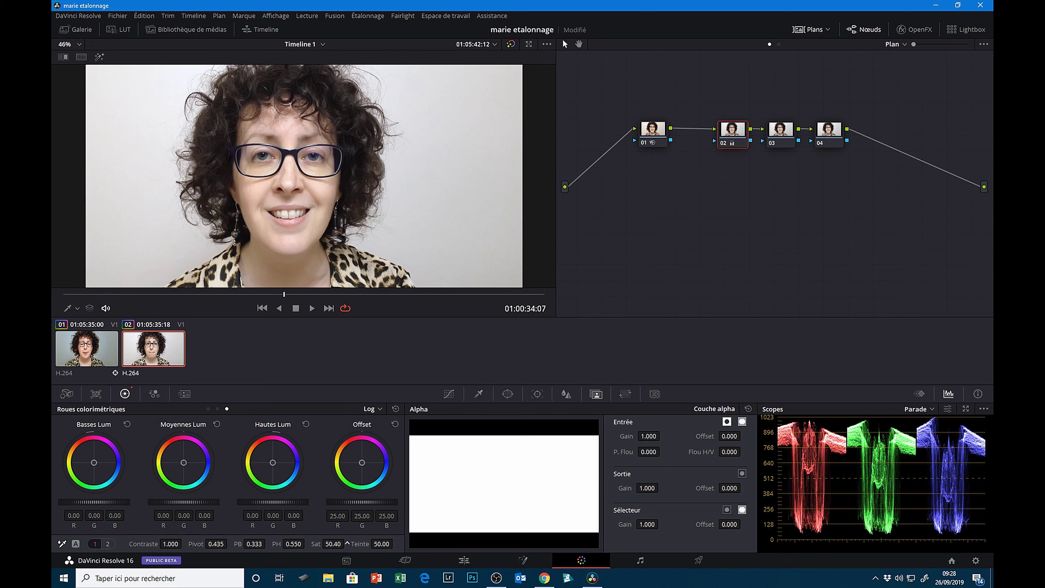
{"action": "left_click_drag", "start_coordinate": [346, 544], "coordinate": [347, 544]}
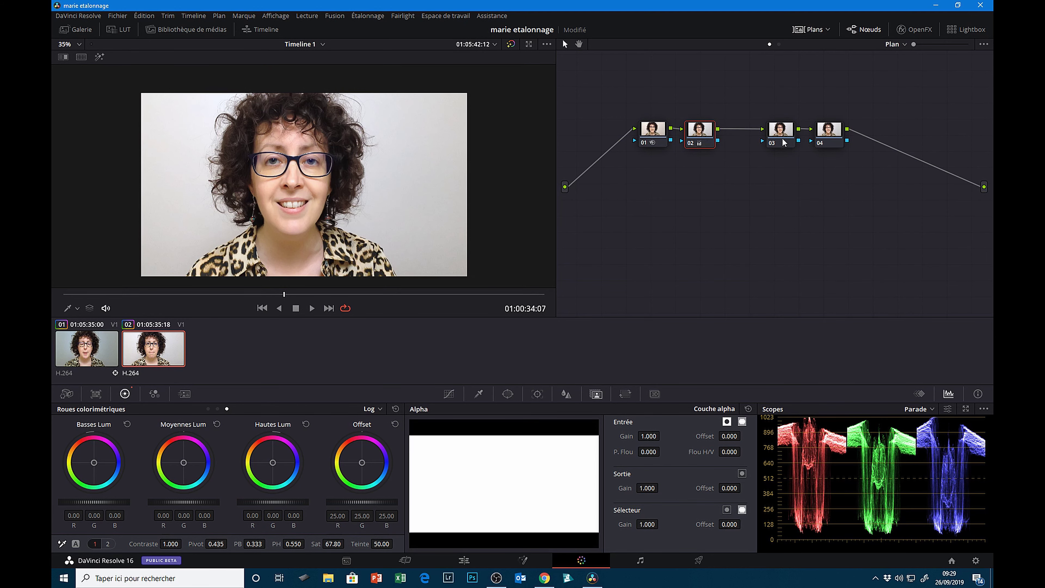
Step: Lower node 03's Gain from 1.00 to 0.91 on the Primaries Wheels to slightly darken the image
{"action": "left_click", "coordinate": [783, 140]}
{"action": "left_click_drag", "start_coordinate": [784, 126], "coordinate": [754, 125]}
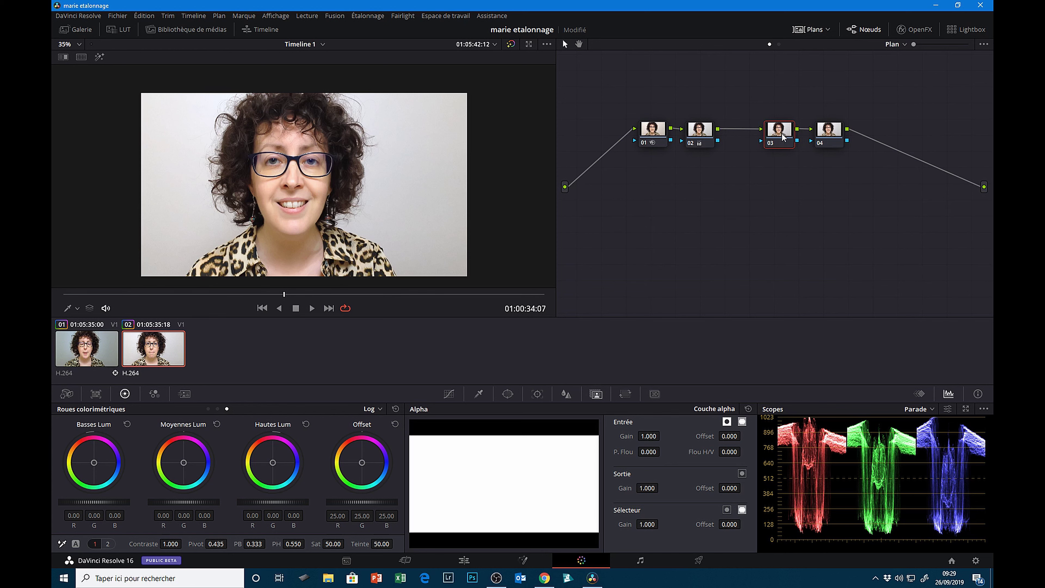
{"action": "left_click", "coordinate": [208, 408]}
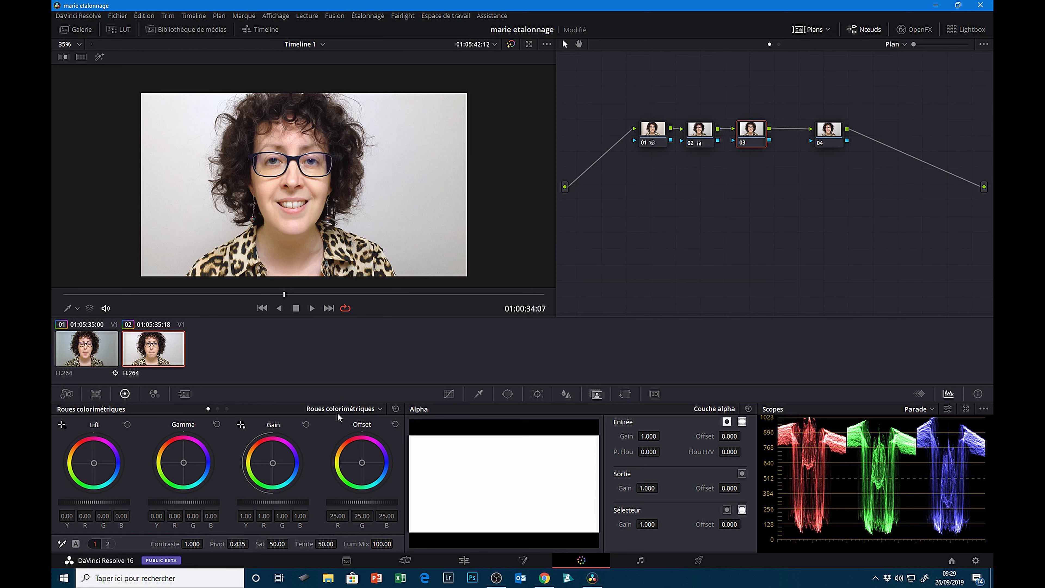
{"action": "left_click_drag", "start_coordinate": [272, 501], "coordinate": [251, 502]}
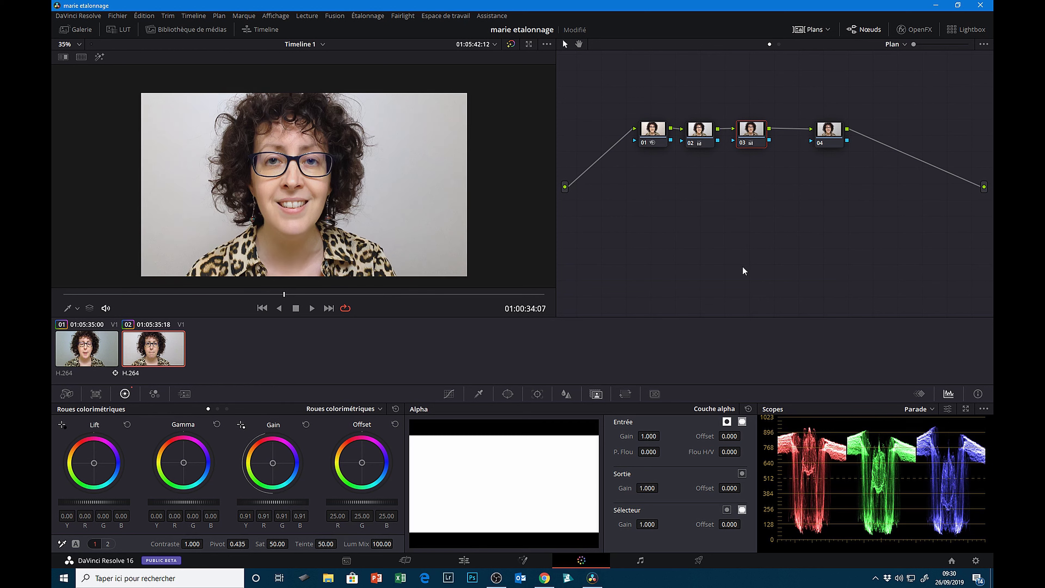
{"action": "left_click", "coordinate": [743, 144]}
{"action": "left_click", "coordinate": [743, 144]}
{"action": "left_click", "coordinate": [742, 143]}
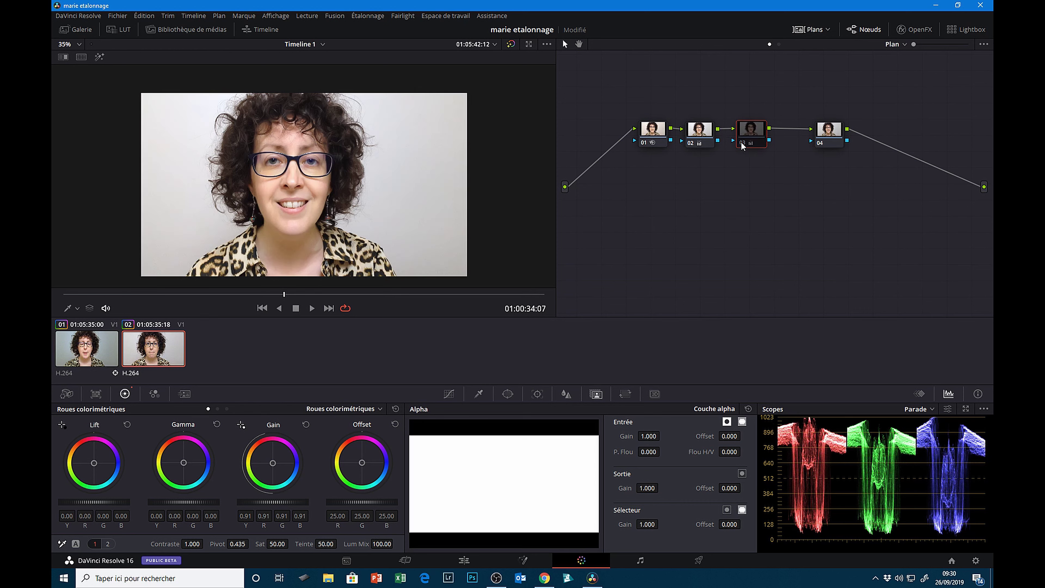
{"action": "scroll", "coordinate": [809, 434], "scroll_direction": "up", "scroll_amount": 1}
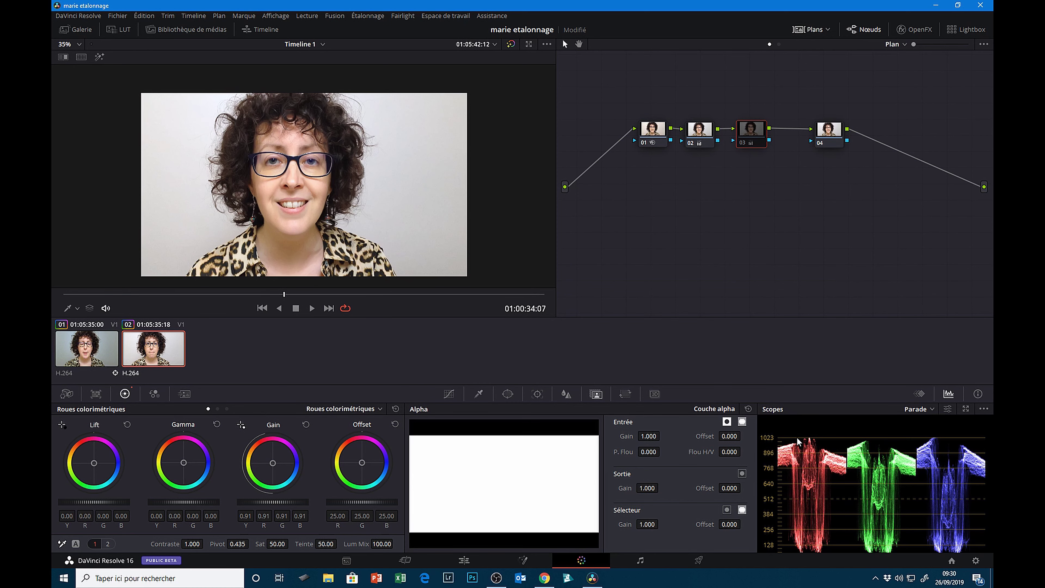
{"action": "left_click", "coordinate": [742, 144]}
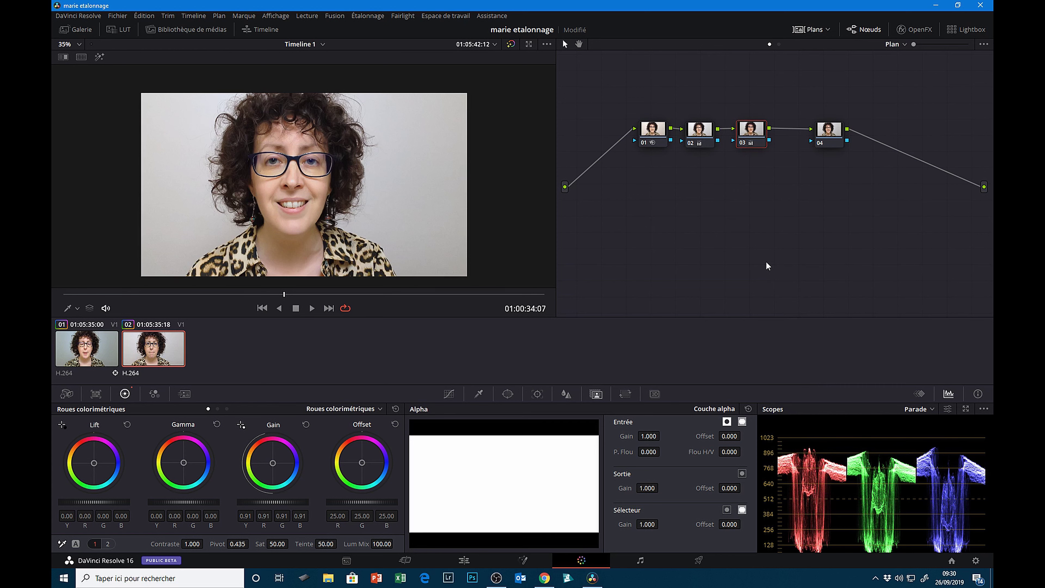
Step: Select node 04, save the project, and add a circle Power Window to it
{"action": "left_click_drag", "start_coordinate": [834, 135], "coordinate": [807, 135]}
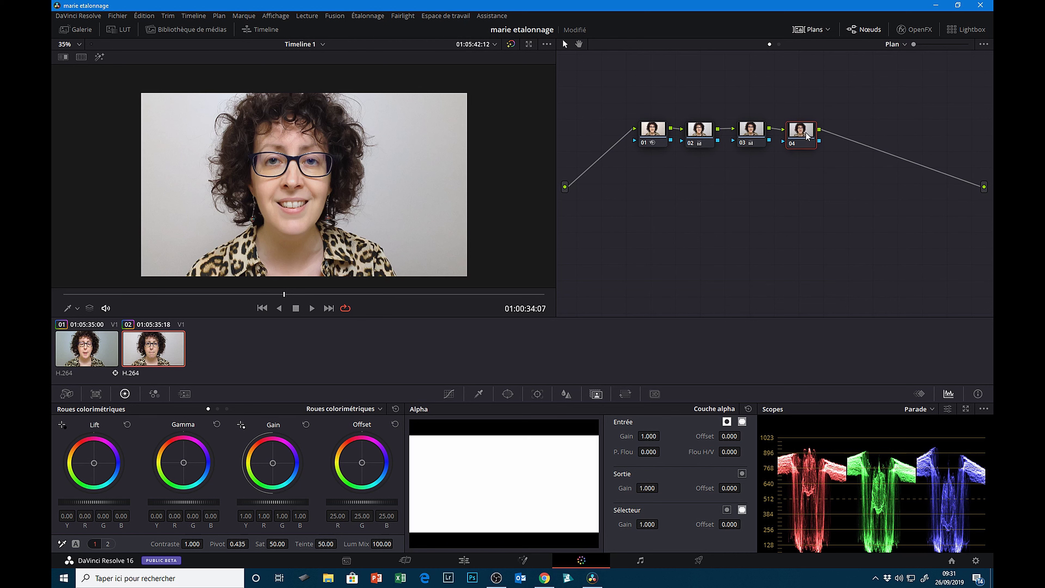
{"action": "key", "text": "ctrl+s"}
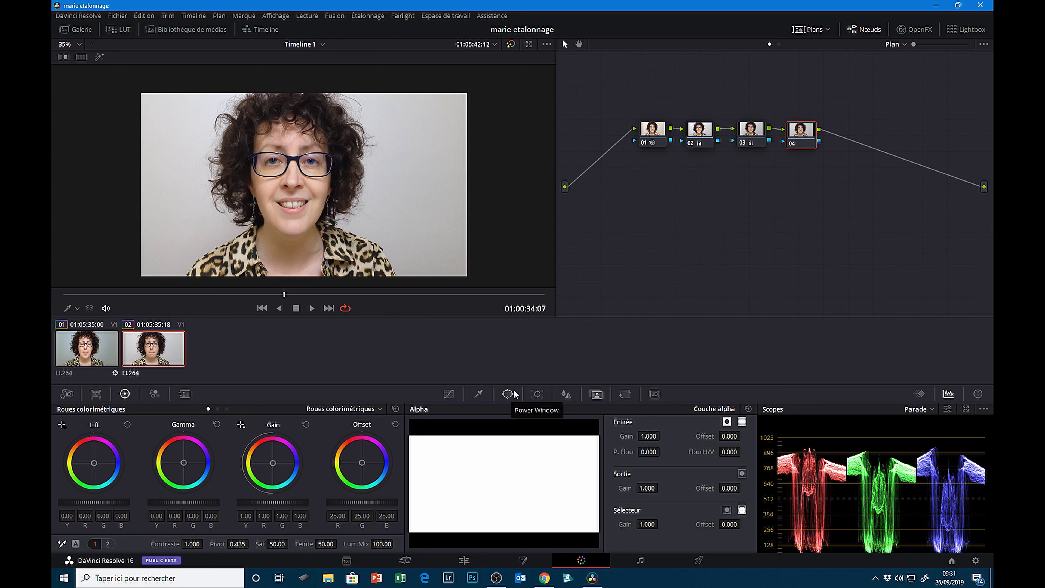
{"action": "left_click", "coordinate": [513, 396]}
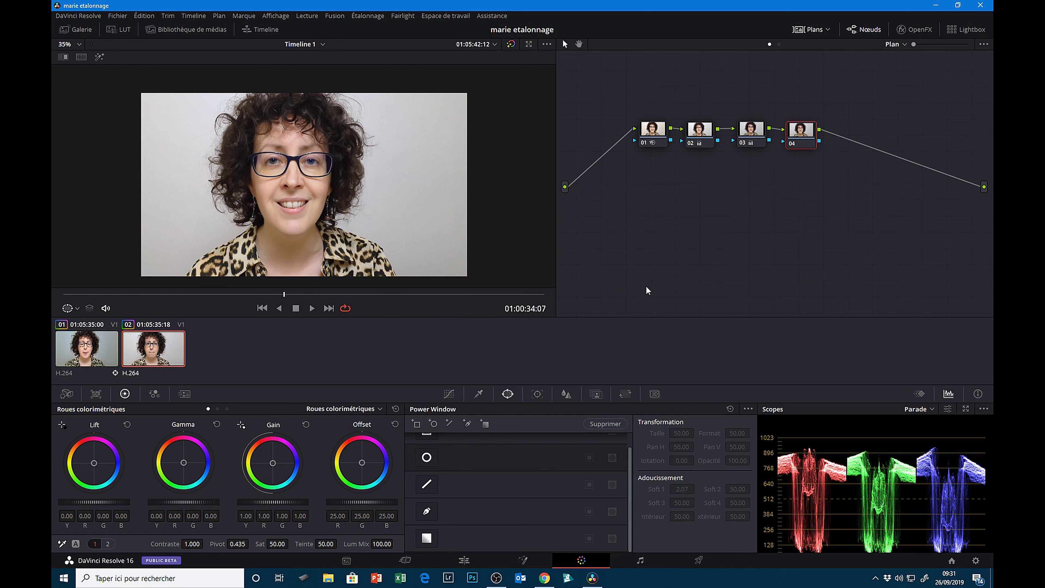
{"action": "left_click", "coordinate": [433, 423]}
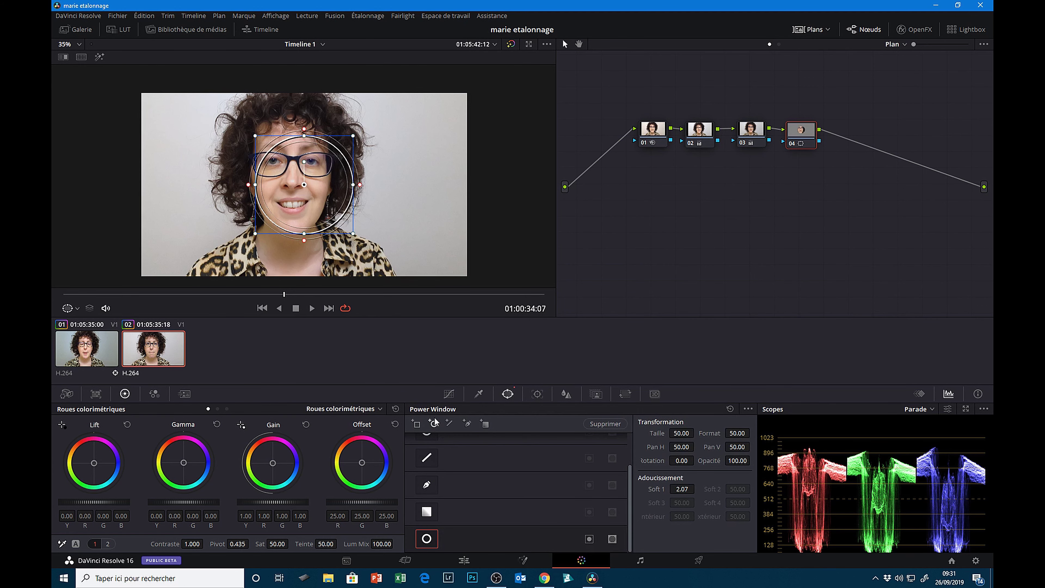
Step: Reshape the circle into a soft vertical oval centred on the face (Format 38.33, Soft 1 8.26)
{"action": "left_click_drag", "start_coordinate": [357, 140], "coordinate": [372, 119]}
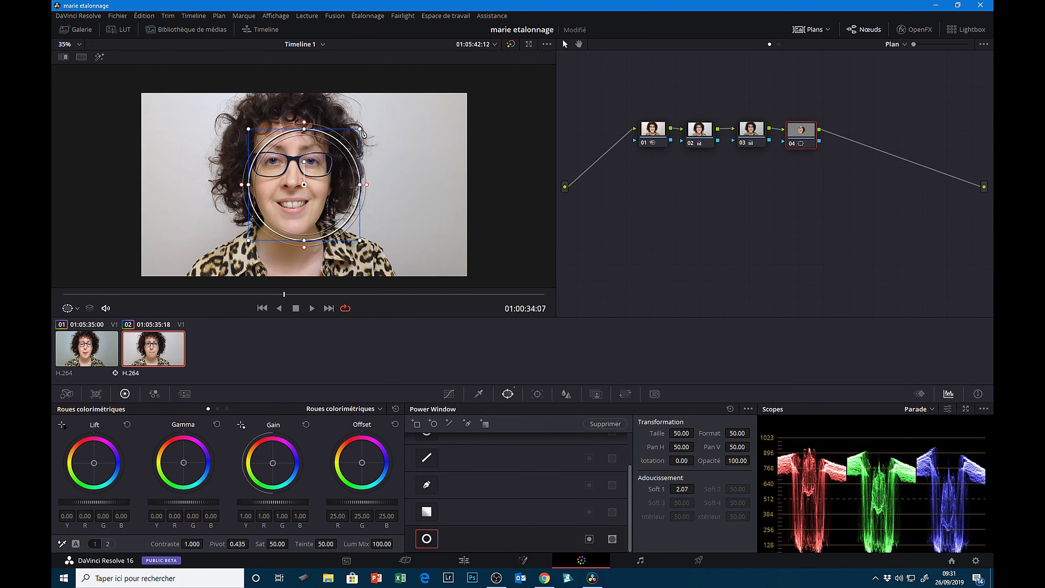
{"action": "left_click_drag", "start_coordinate": [378, 185], "coordinate": [391, 190]}
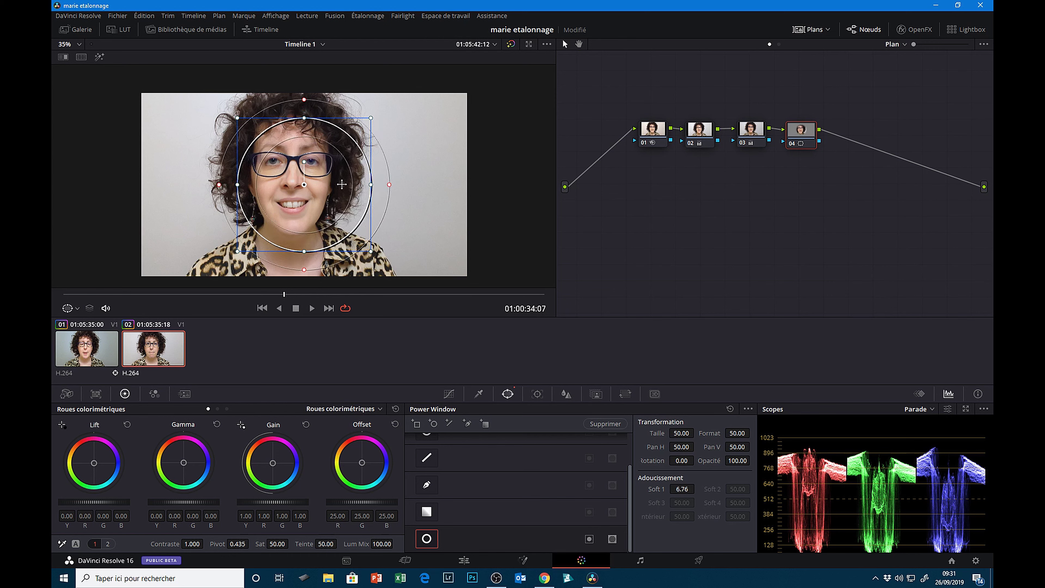
{"action": "left_click_drag", "start_coordinate": [305, 183], "coordinate": [289, 180]}
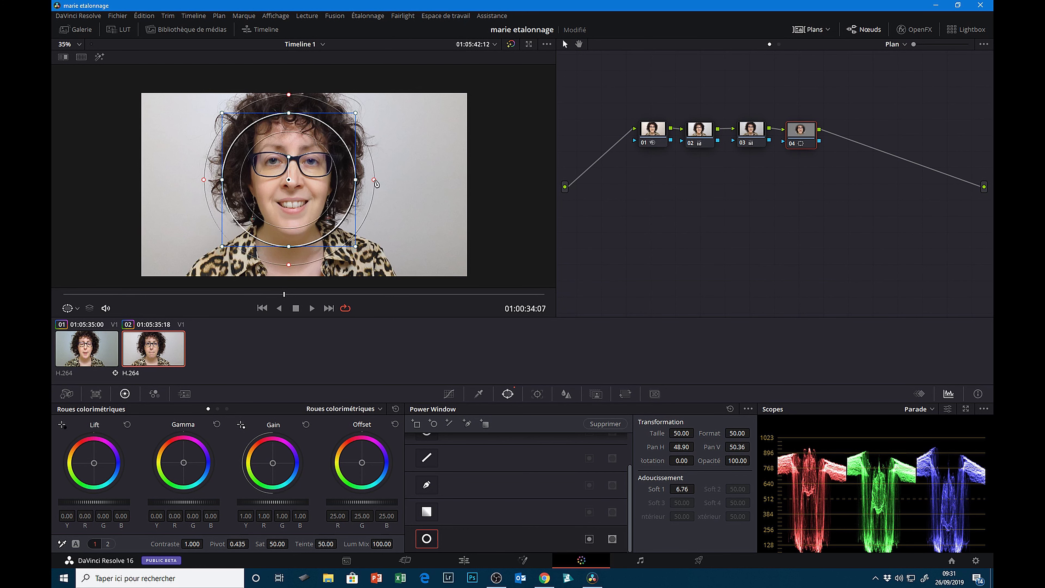
{"action": "left_click_drag", "start_coordinate": [374, 179], "coordinate": [378, 180]}
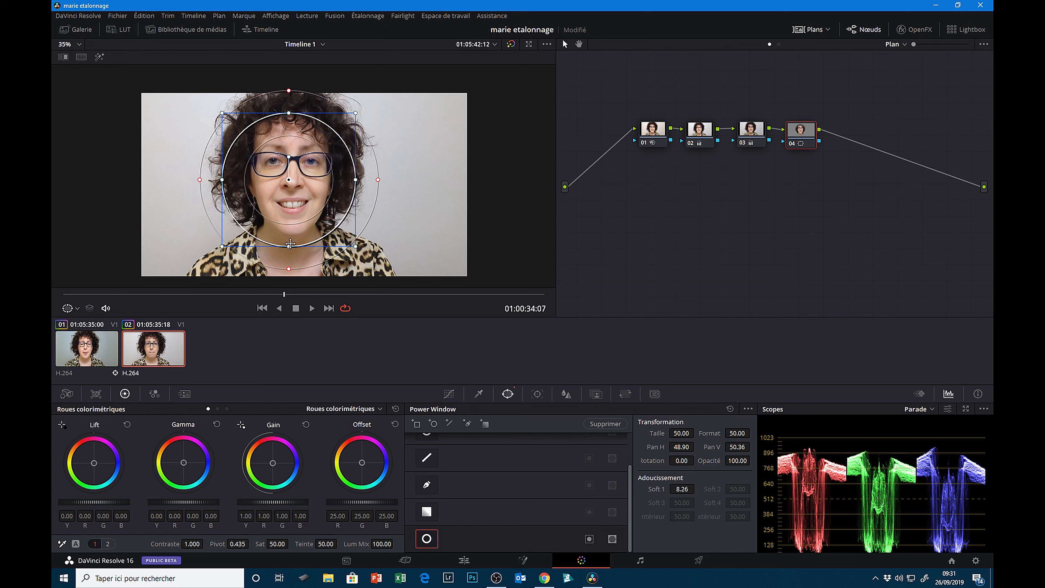
{"action": "left_click_drag", "start_coordinate": [287, 270], "coordinate": [288, 290]}
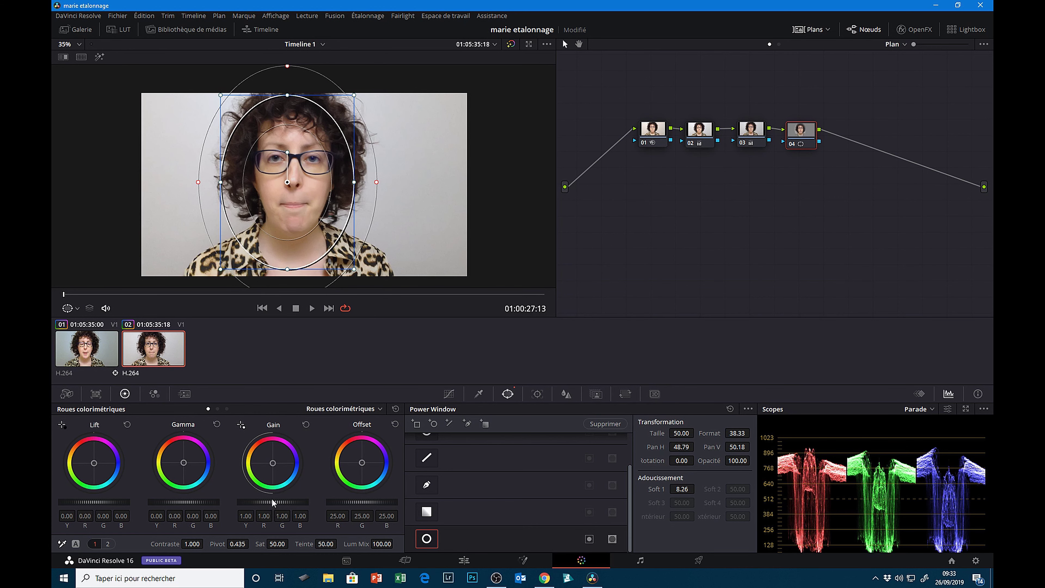
Step: Adjust node 04's Gain master wheel until Y, R, G and B Gain read 1.07
{"action": "left_click_drag", "start_coordinate": [273, 502], "coordinate": [288, 502]}
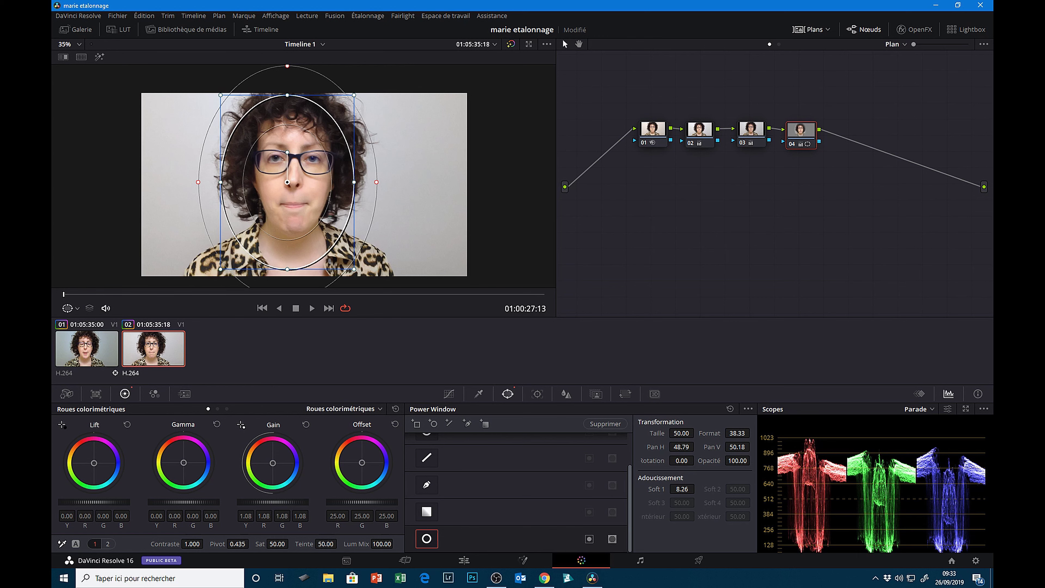
{"action": "left_click_drag", "start_coordinate": [288, 502], "coordinate": [284, 502]}
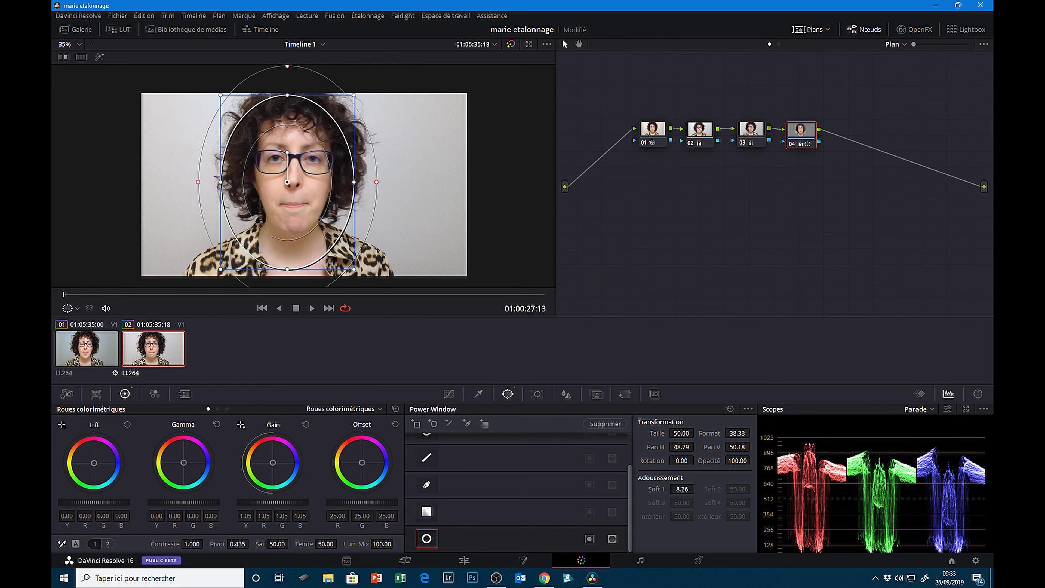
{"action": "left_click_drag", "start_coordinate": [284, 502], "coordinate": [287, 502]}
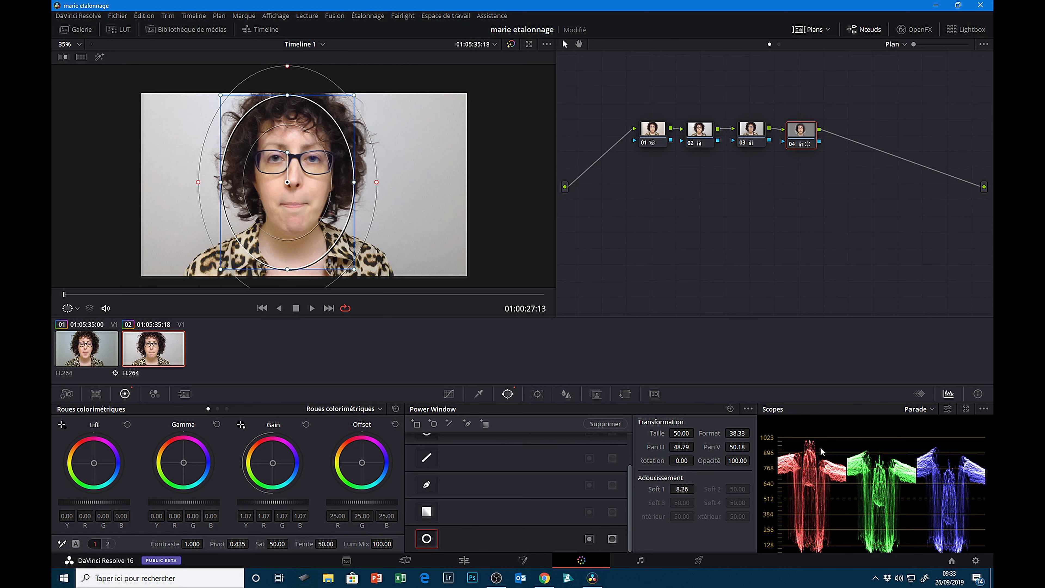
{"action": "left_click", "coordinate": [792, 144]}
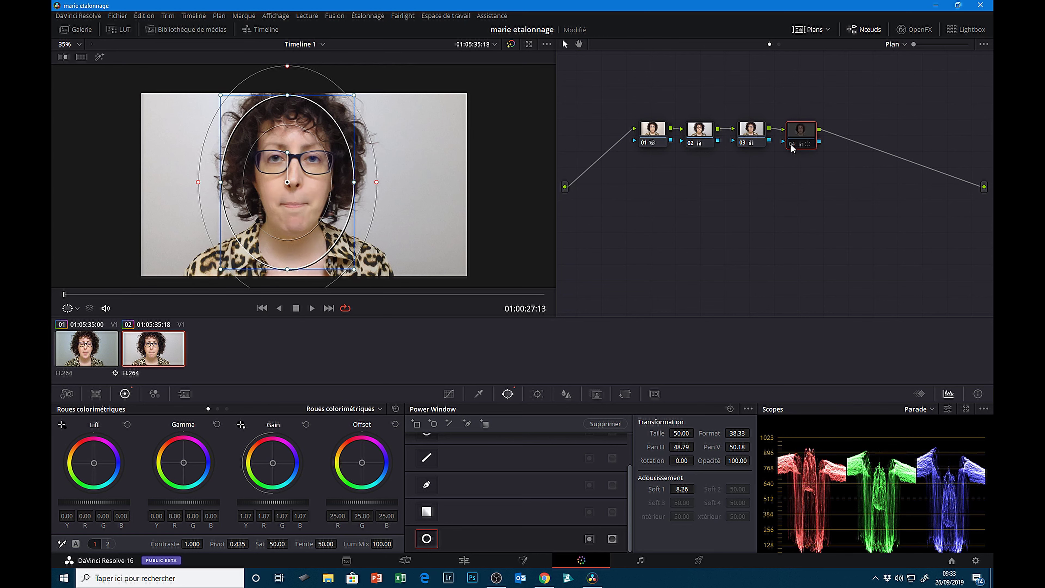
{"action": "left_click", "coordinate": [791, 145]}
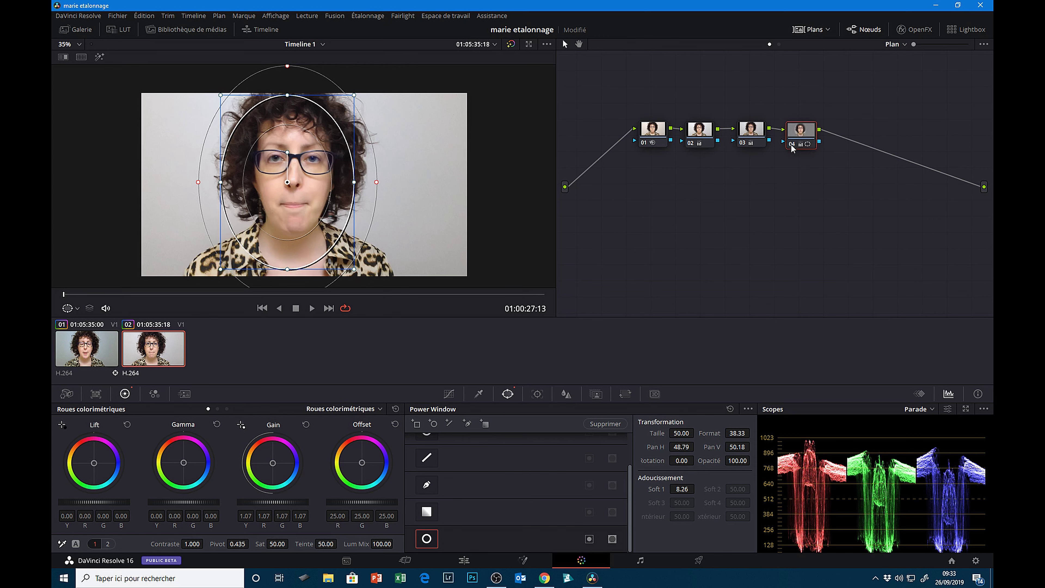
{"action": "left_click", "coordinate": [791, 145]}
{"action": "left_click", "coordinate": [792, 144]}
{"action": "left_click", "coordinate": [791, 145]}
{"action": "left_click", "coordinate": [791, 144]}
{"action": "left_click", "coordinate": [511, 44]}
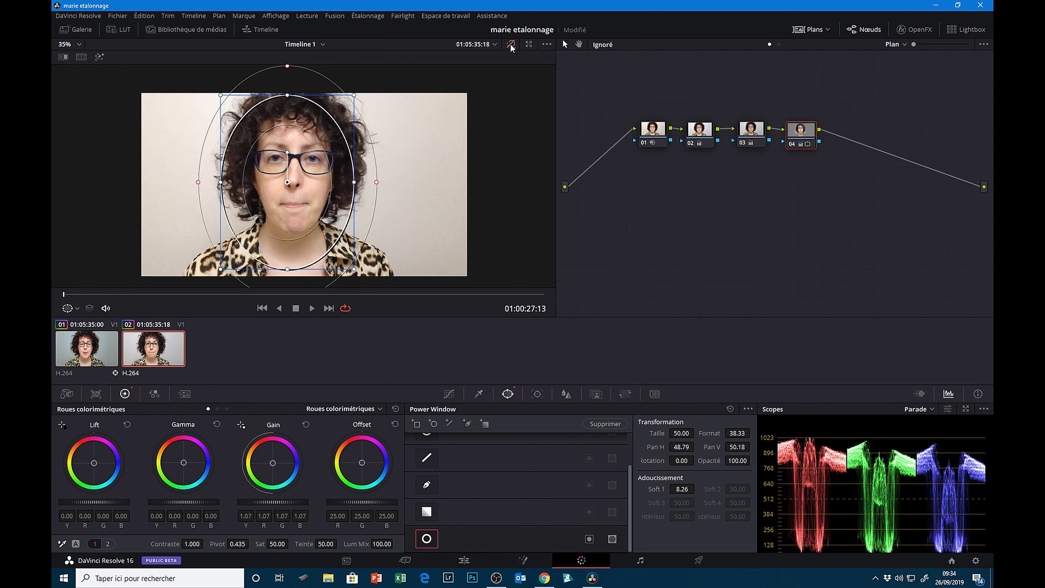
{"action": "left_click", "coordinate": [511, 44]}
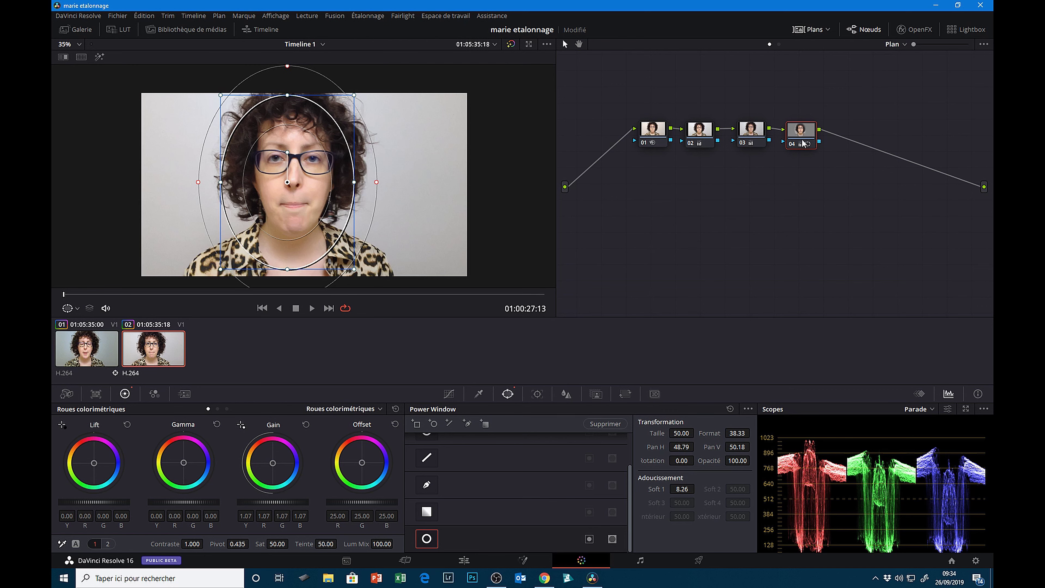
{"action": "left_click_drag", "start_coordinate": [803, 141], "coordinate": [798, 139]}
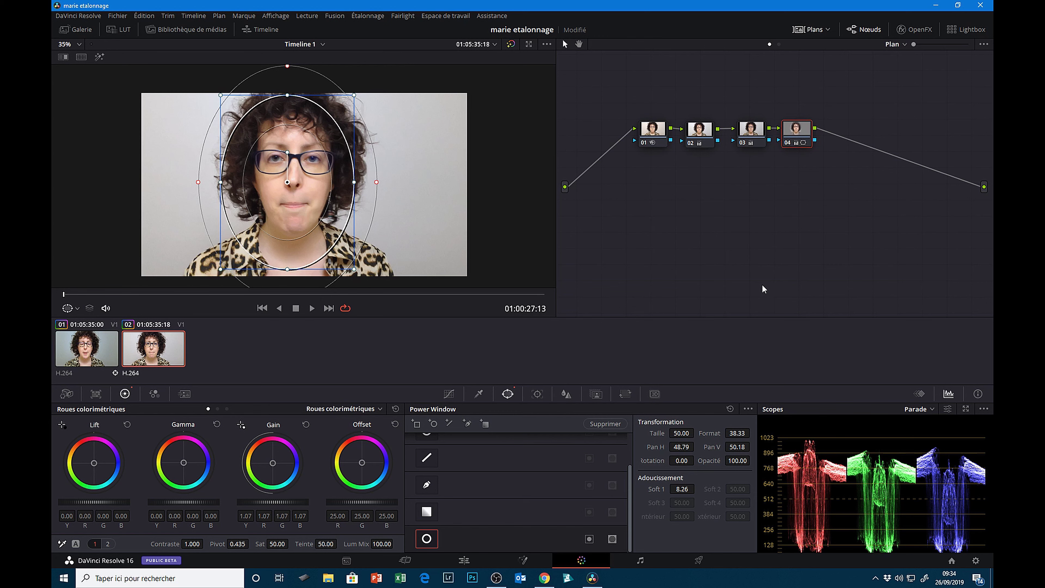
Step: Add serial node 05 with a soft oval face window, Offset nudged toward green (19.23/26.52/21.89)
{"action": "key", "text": "alt+s"}
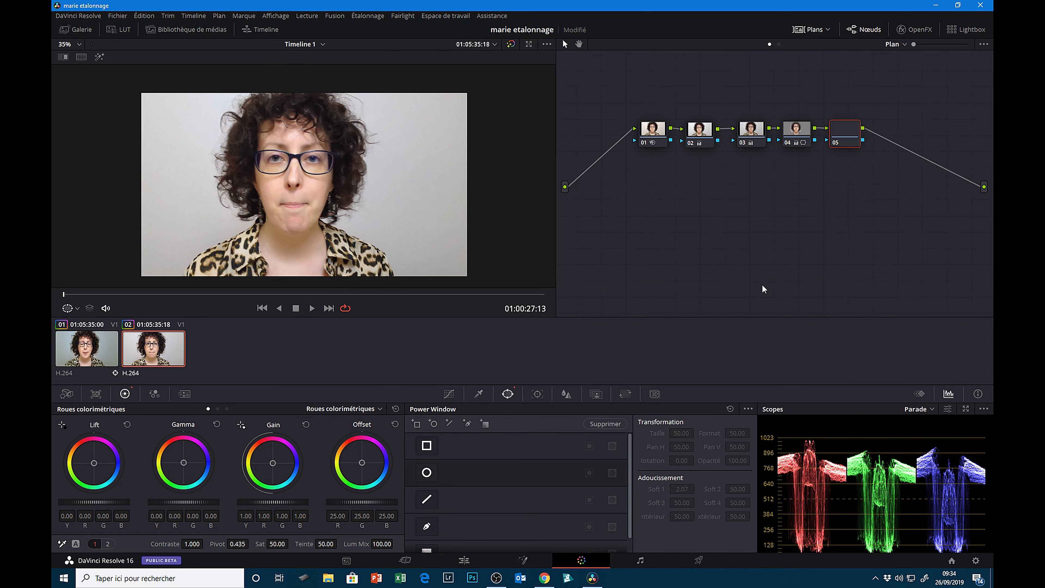
{"action": "left_click", "coordinate": [433, 424]}
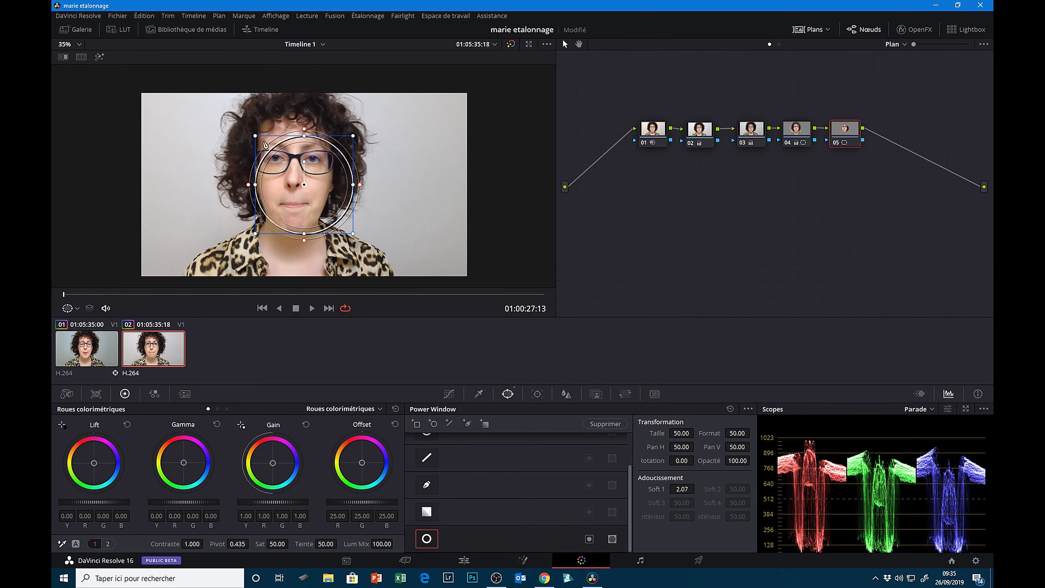
{"action": "left_click_drag", "start_coordinate": [305, 139], "coordinate": [304, 117]}
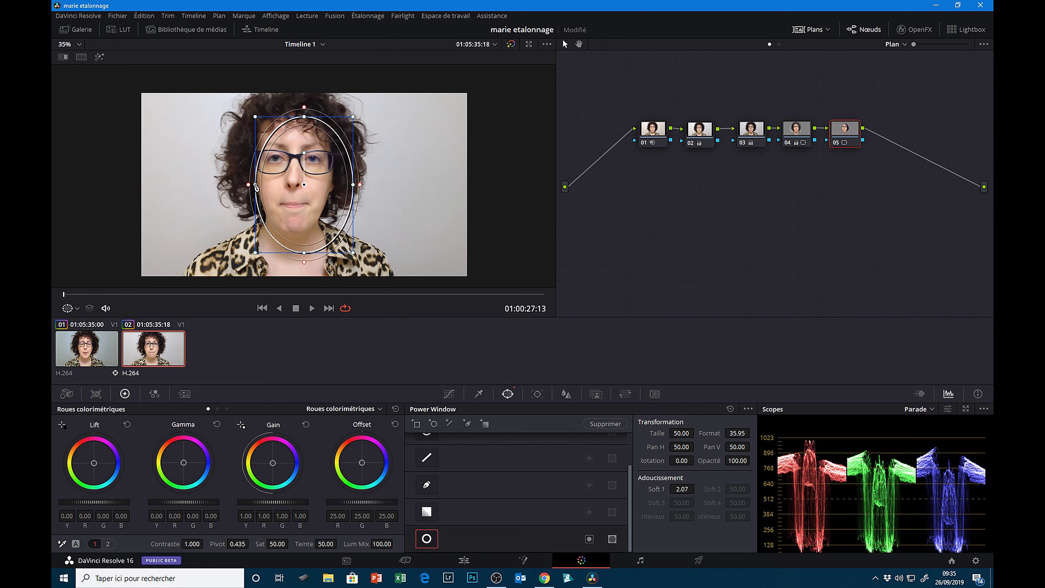
{"action": "mouse_move", "coordinate": [255, 186]}
{"action": "left_mouse_down"}
{"action": "mouse_move", "coordinate": [289, 174]}
{"action": "mouse_move", "coordinate": [253, 173]}
{"action": "mouse_move", "coordinate": [293, 175]}
{"action": "left_mouse_up"}
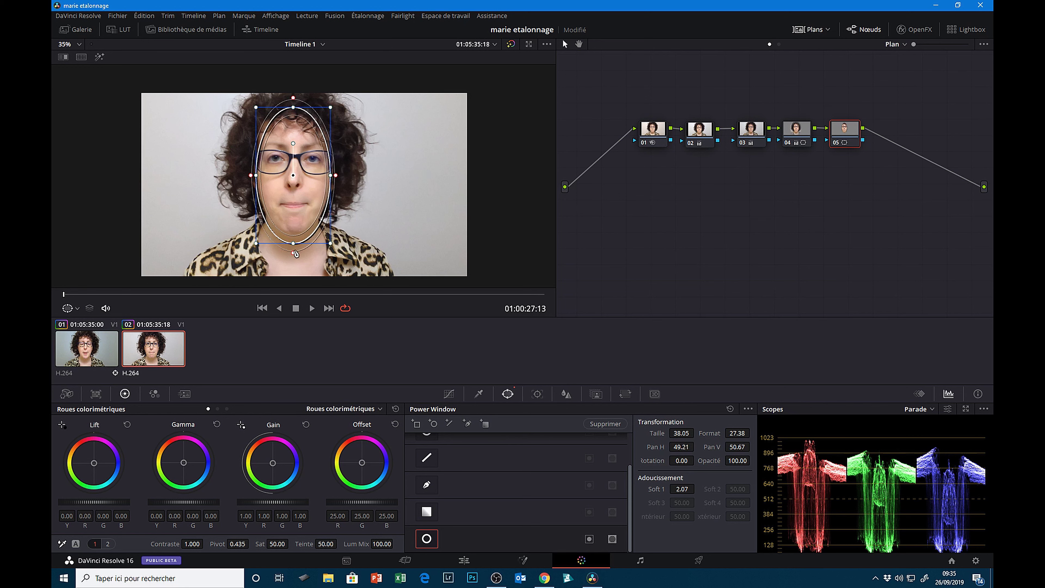
{"action": "left_click_drag", "start_coordinate": [294, 255], "coordinate": [293, 272]}
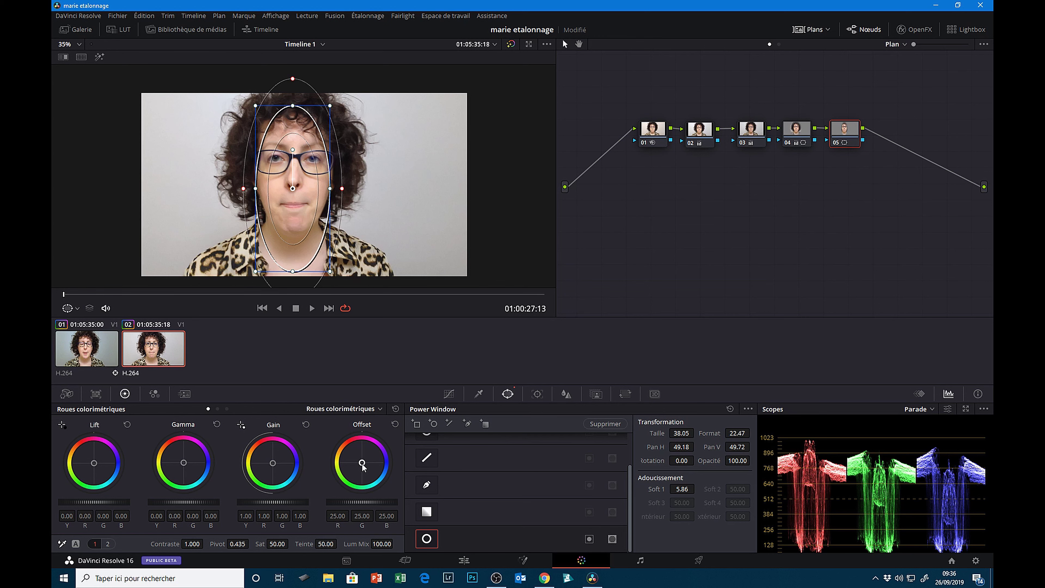
{"action": "left_click_drag", "start_coordinate": [362, 465], "coordinate": [361, 465]}
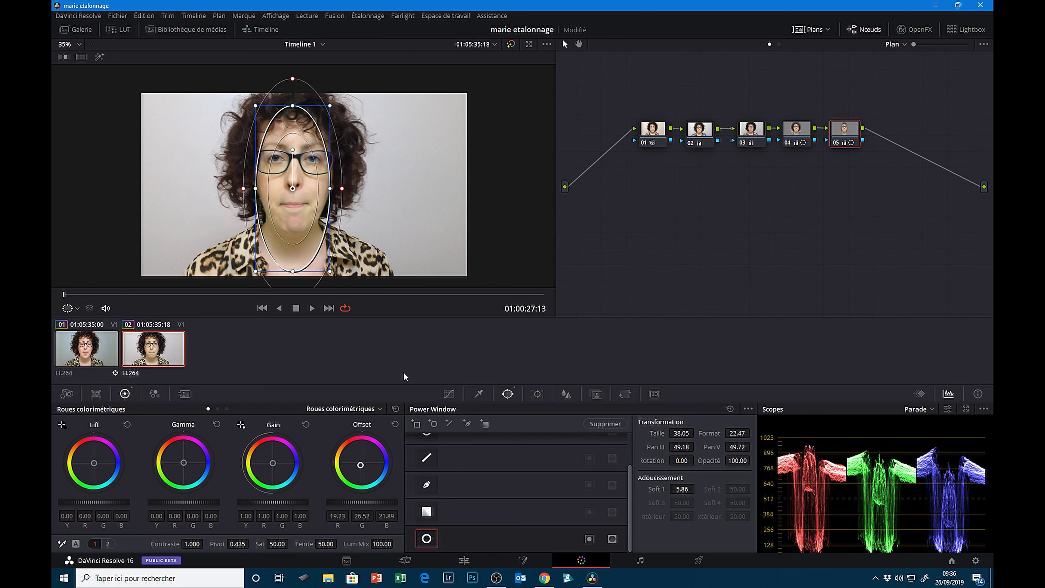
Step: Invert node 05's window, nudge Offset toward blue, and lower the background Gain to 0.79
{"action": "left_click", "coordinate": [589, 539]}
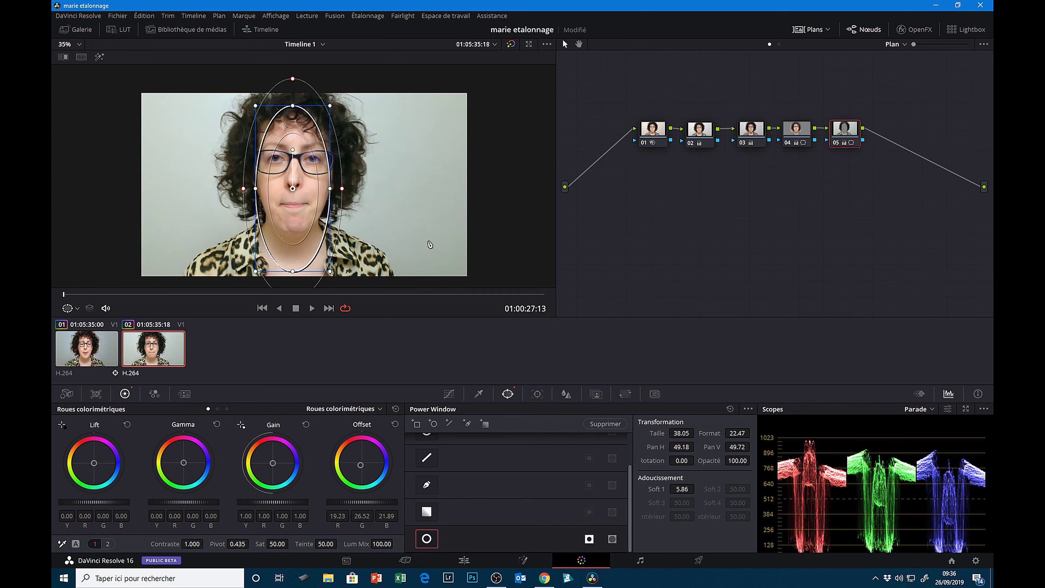
{"action": "left_click_drag", "start_coordinate": [361, 464], "coordinate": [388, 496]}
{"action": "left_click_drag", "start_coordinate": [273, 502], "coordinate": [247, 501]}
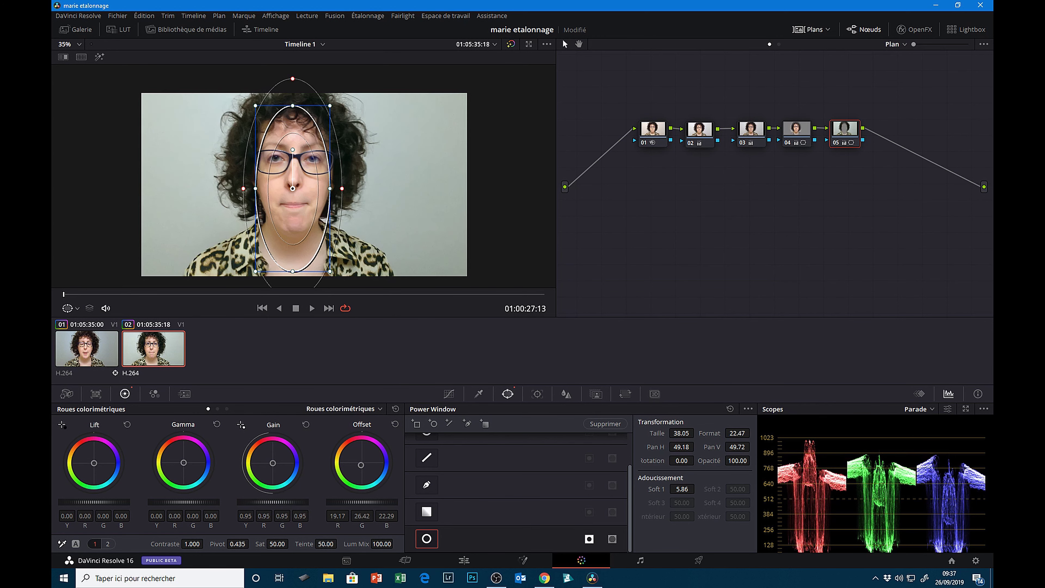
{"action": "left_click", "coordinate": [227, 408]}
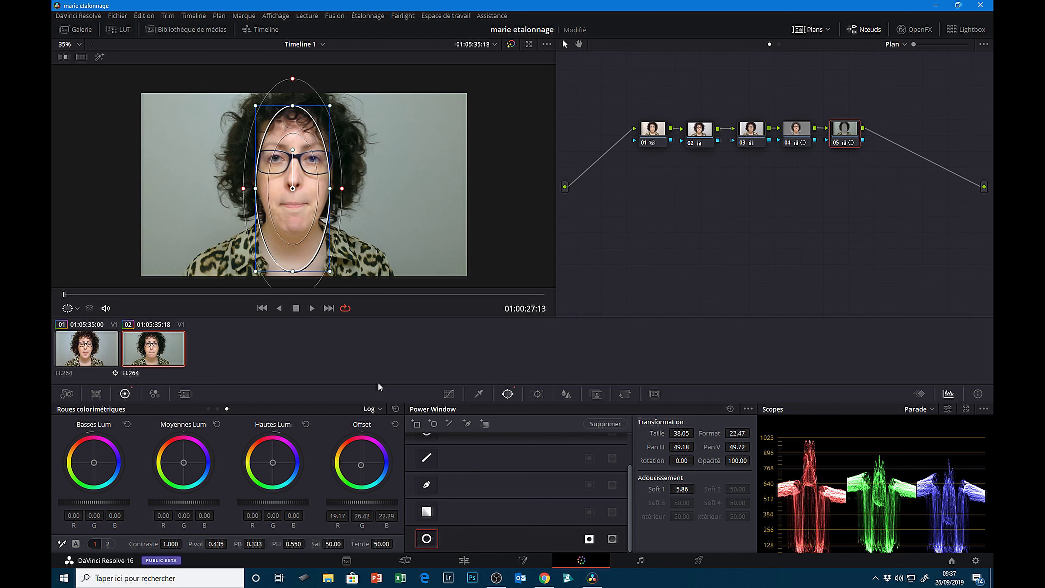
Step: Push the Log midtone and highlight pucks toward blue, highlights at -0.28/0.06/0.25
{"action": "mouse_move", "coordinate": [184, 462]}
{"action": "left_mouse_down"}
{"action": "mouse_move", "coordinate": [161, 447]}
{"action": "mouse_move", "coordinate": [198, 438]}
{"action": "mouse_move", "coordinate": [204, 481]}
{"action": "mouse_move", "coordinate": [181, 442]}
{"action": "mouse_move", "coordinate": [189, 468]}
{"action": "left_mouse_up"}
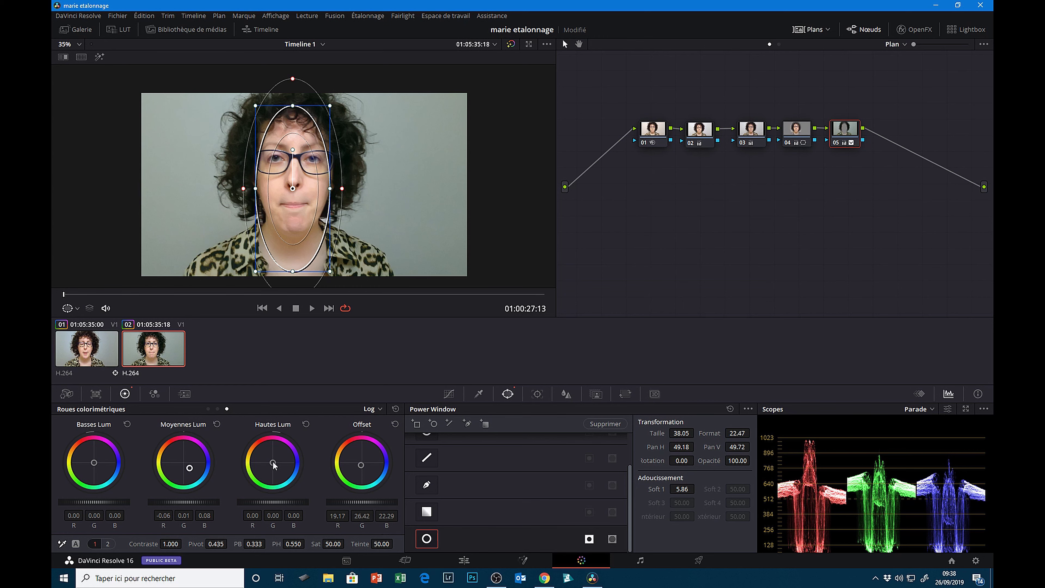
{"action": "mouse_move", "coordinate": [275, 466]}
{"action": "left_mouse_down"}
{"action": "mouse_move", "coordinate": [284, 442]}
{"action": "mouse_move", "coordinate": [274, 468]}
{"action": "left_mouse_up"}
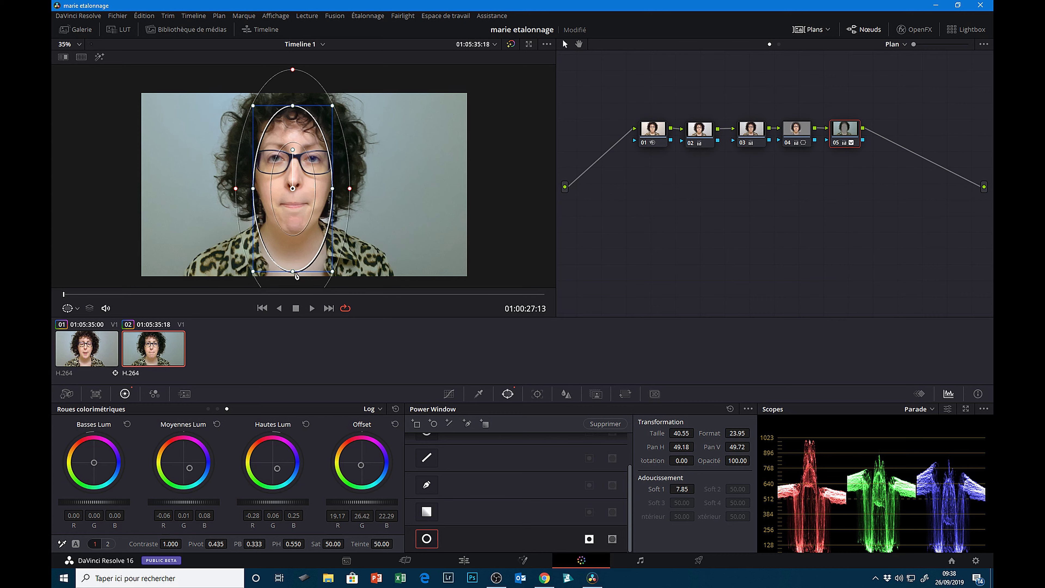
Step: Raise the oval's top slightly, then play the clip through and return to its start
{"action": "left_click_drag", "start_coordinate": [296, 275], "coordinate": [296, 277]}
{"action": "left_click", "coordinate": [311, 308]}
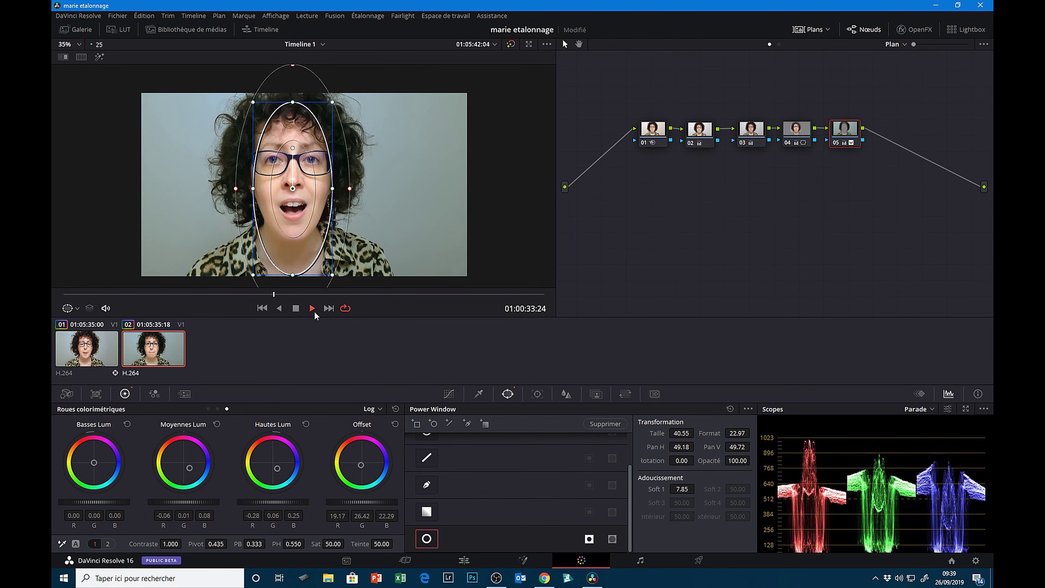
{"action": "left_click", "coordinate": [298, 308]}
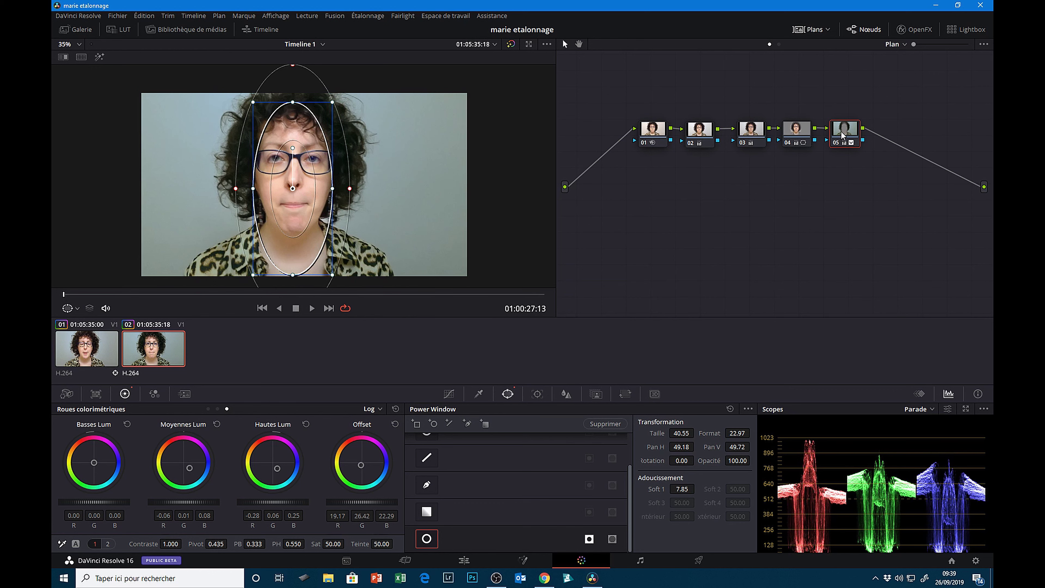
{"action": "mouse_move", "coordinate": [841, 134]}
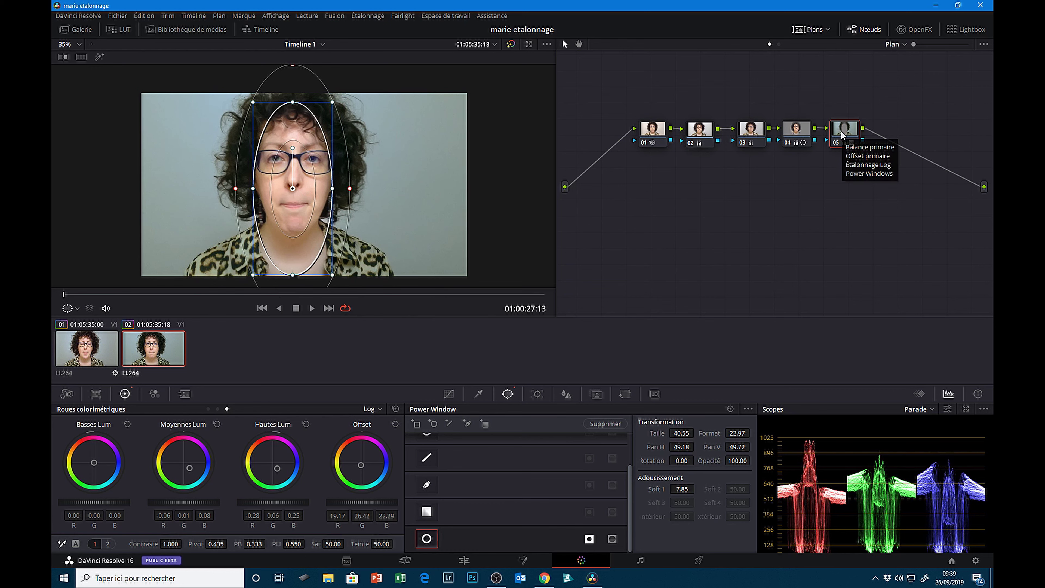
Step: Track node 05's face window forward through the clip, then jump back to check the track
{"action": "left_click", "coordinate": [537, 394]}
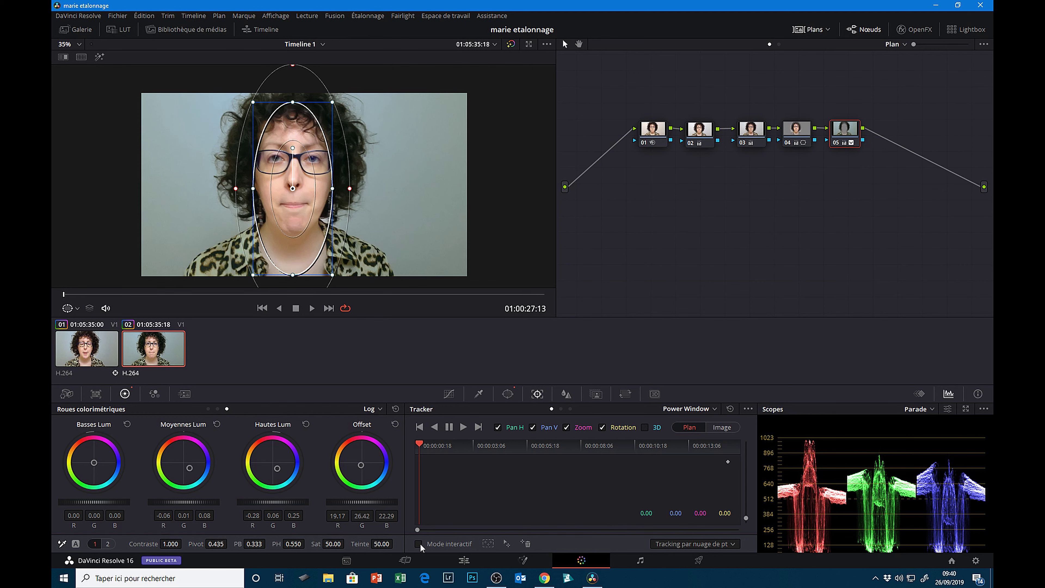
{"action": "left_click", "coordinate": [464, 427]}
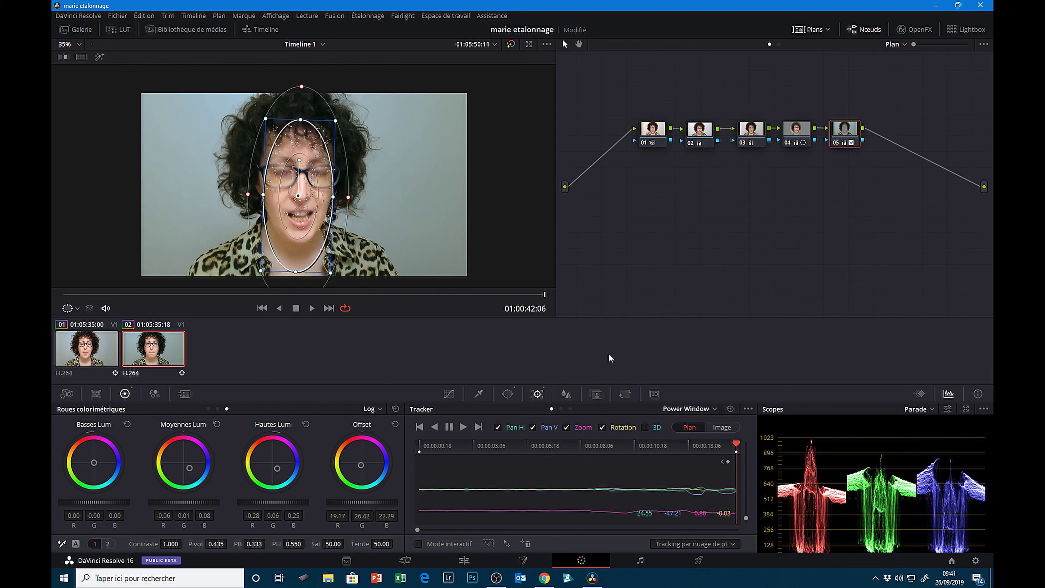
{"action": "left_click", "coordinate": [544, 446]}
{"action": "left_click", "coordinate": [208, 409]}
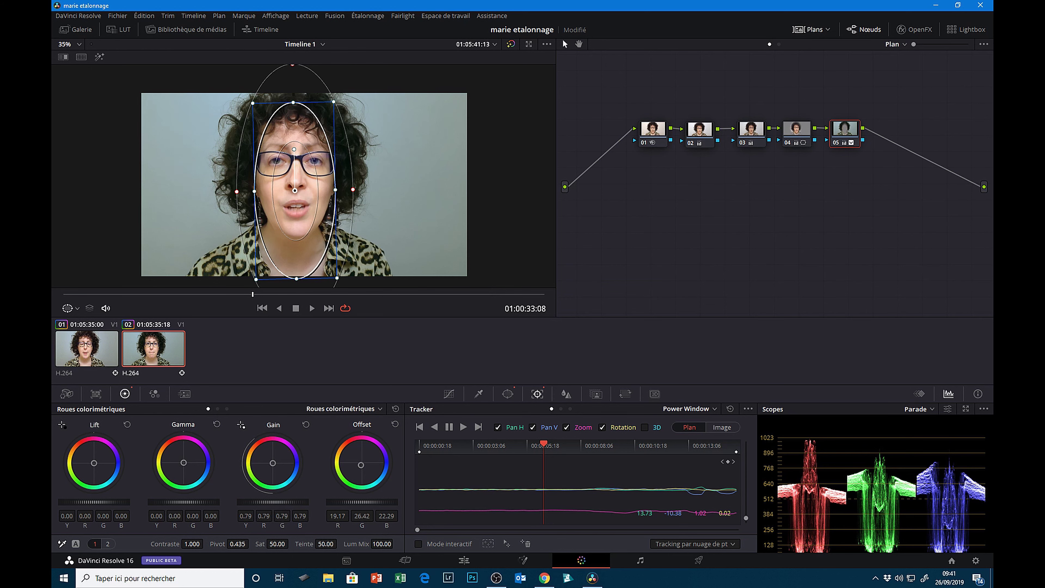
Step: Lower node 05's background Gain to 0.67, then settle it at 0.69
{"action": "left_click_drag", "start_coordinate": [272, 502], "coordinate": [251, 502]}
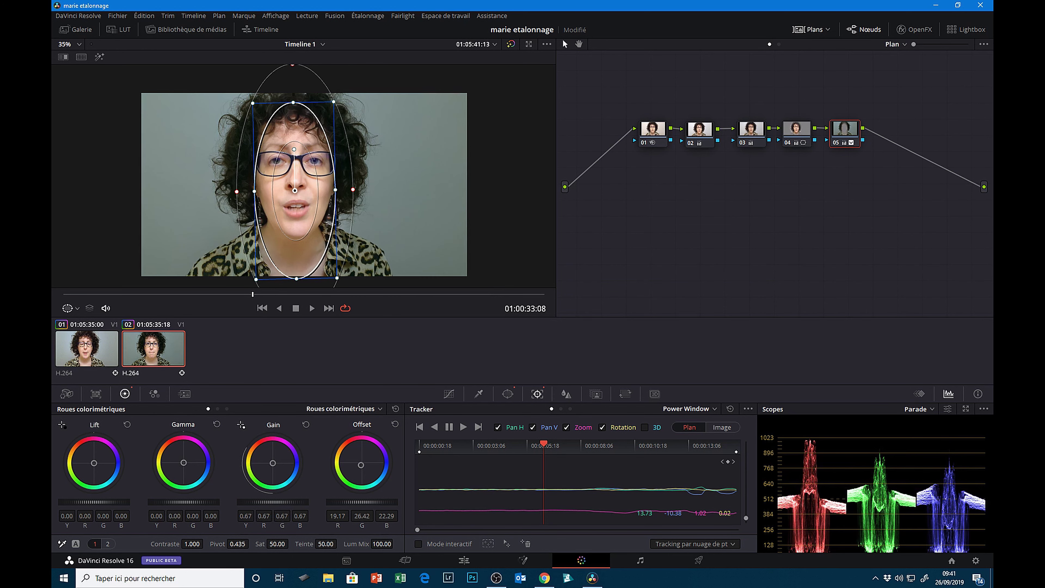
{"action": "left_click_drag", "start_coordinate": [251, 502], "coordinate": [255, 502]}
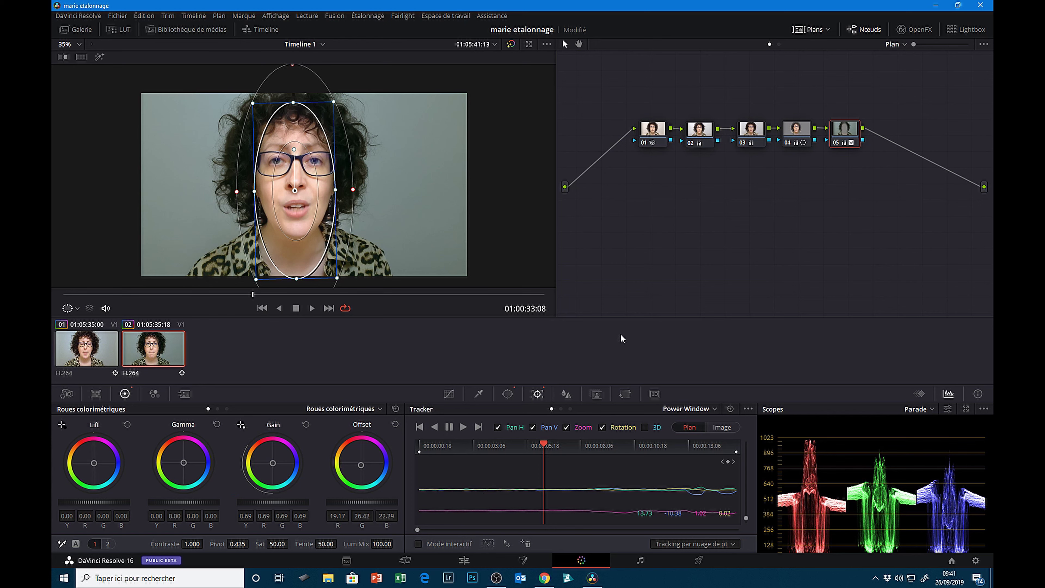
Step: Set node 05's Key output gain to 0.681 in the Key palette
{"action": "left_click", "coordinate": [600, 395]}
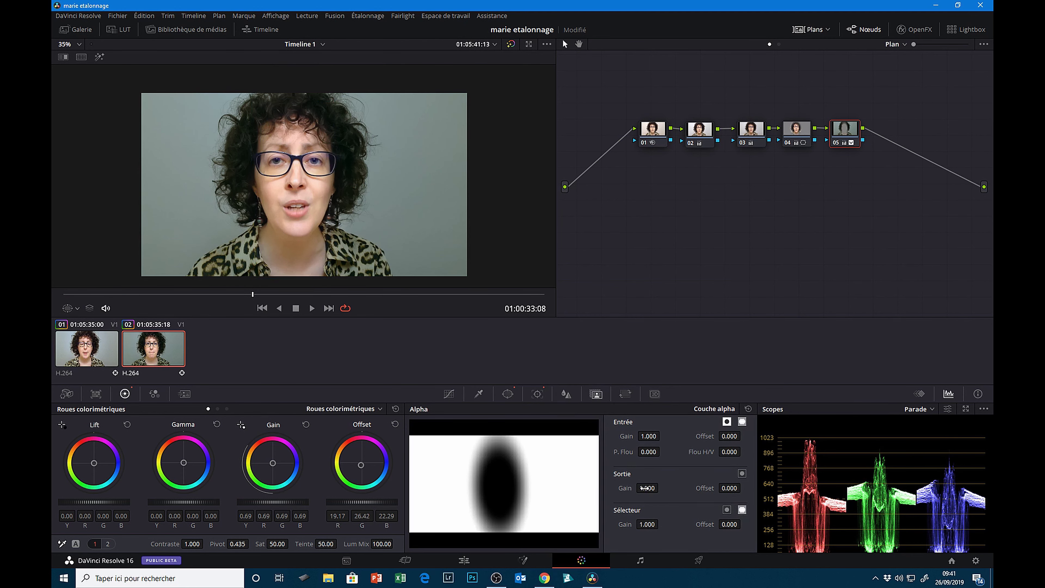
{"action": "left_click_drag", "start_coordinate": [647, 488], "coordinate": [609, 488]}
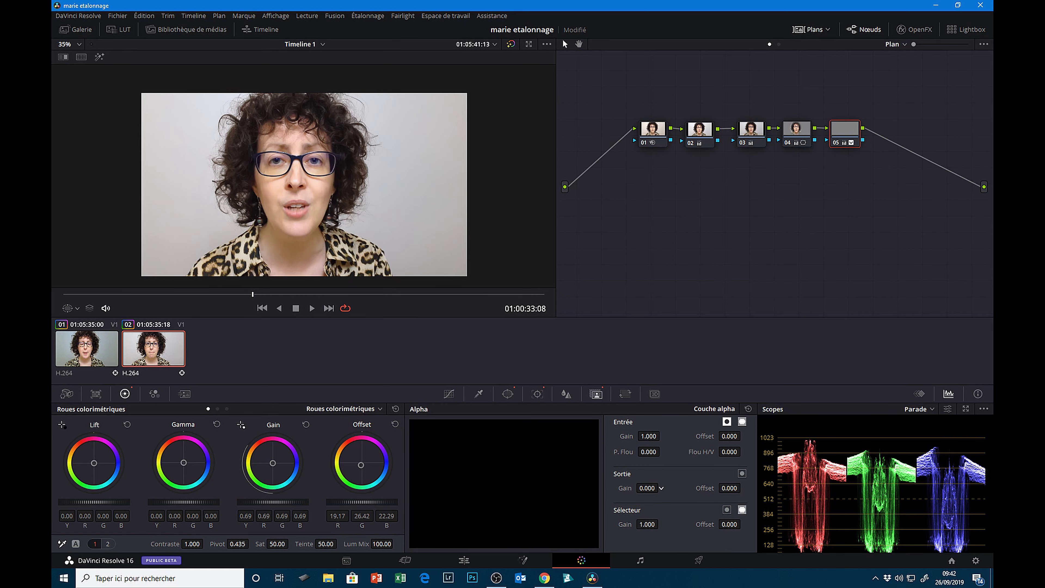
{"action": "left_click_drag", "start_coordinate": [646, 488], "coordinate": [679, 488]}
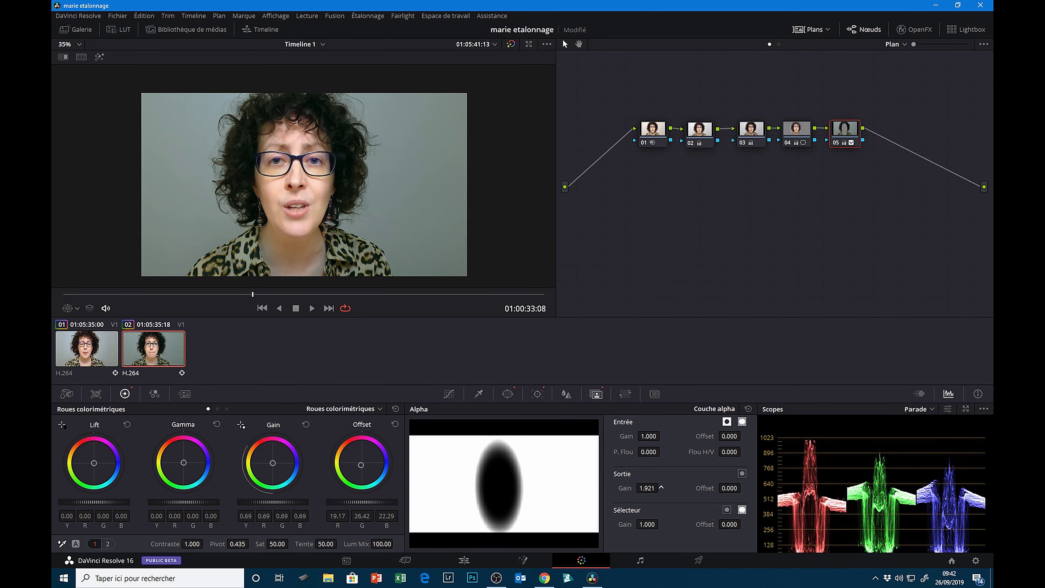
{"action": "mouse_move", "coordinate": [646, 488]}
{"action": "left_mouse_down"}
{"action": "mouse_move", "coordinate": [629, 489]}
{"action": "mouse_move", "coordinate": [655, 488]}
{"action": "mouse_move", "coordinate": [644, 488]}
{"action": "left_mouse_up"}
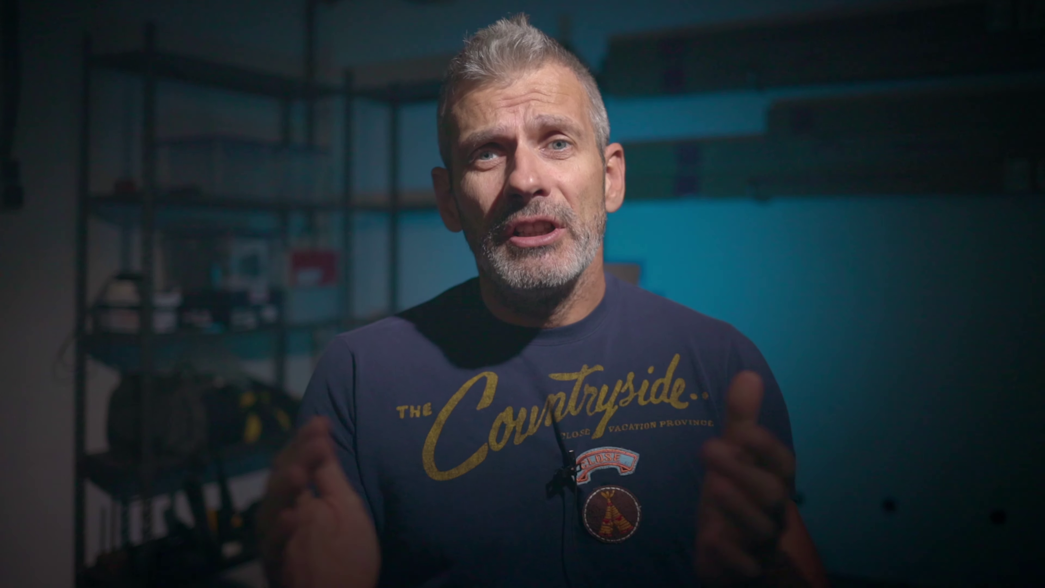